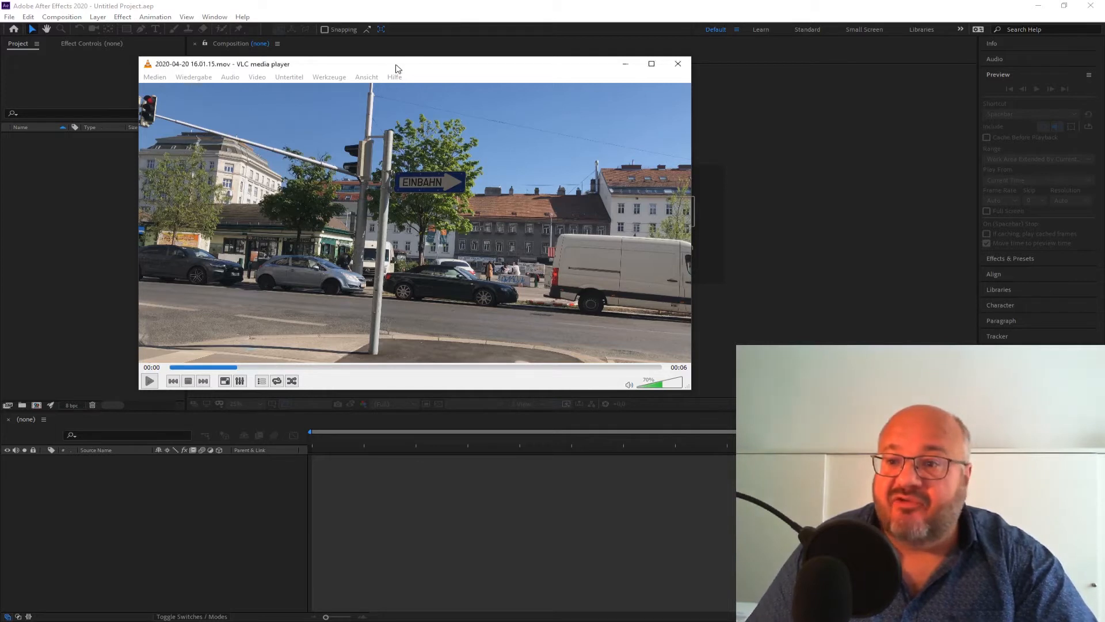
Play the street footage clip in the media player to preview it, then close the player.
left_click_drag(393, 59, 435, 74)
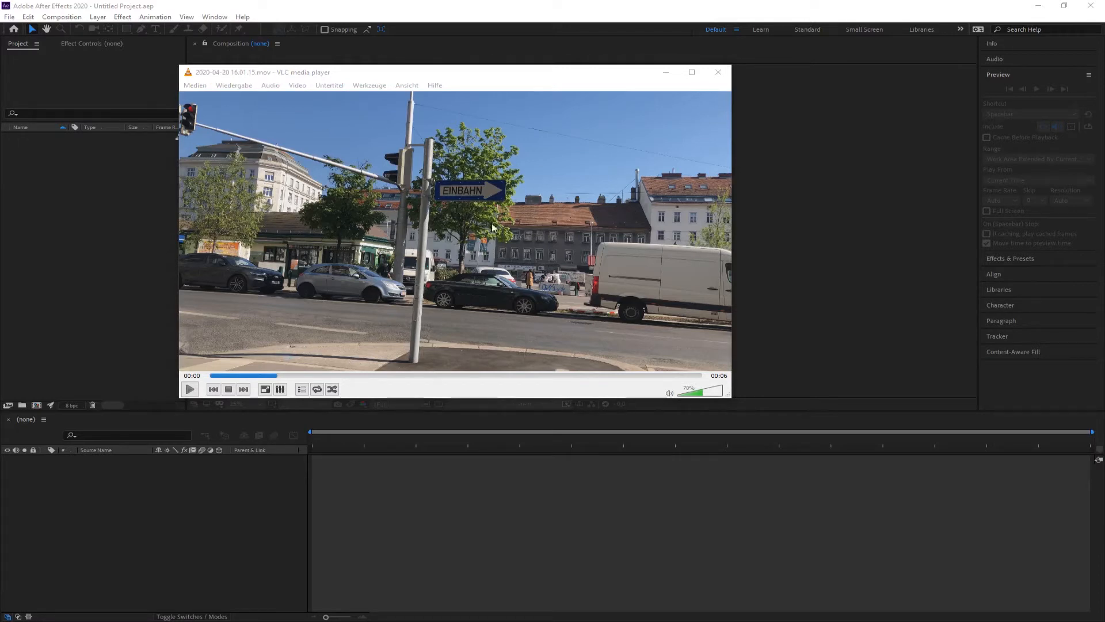
left_click(225, 376)
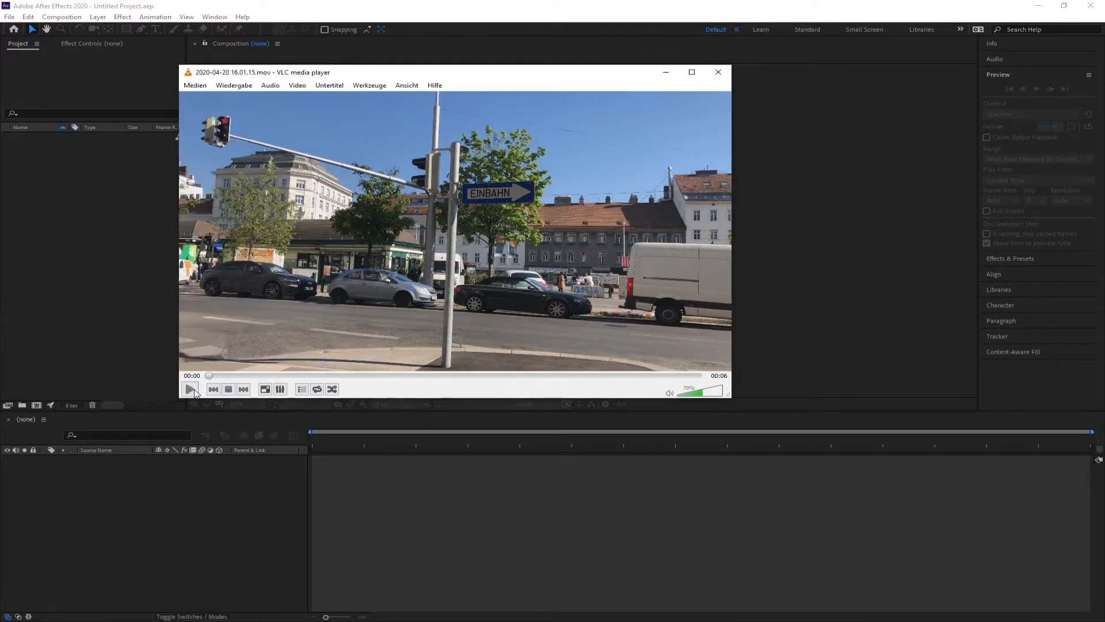
left_click(190, 389)
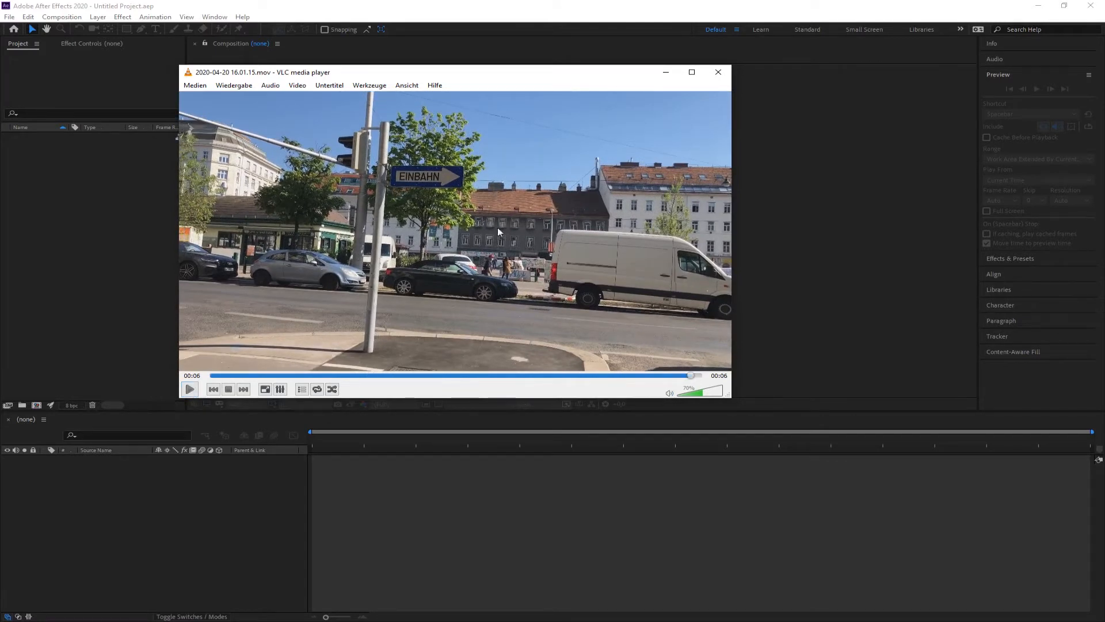
left_click(719, 73)
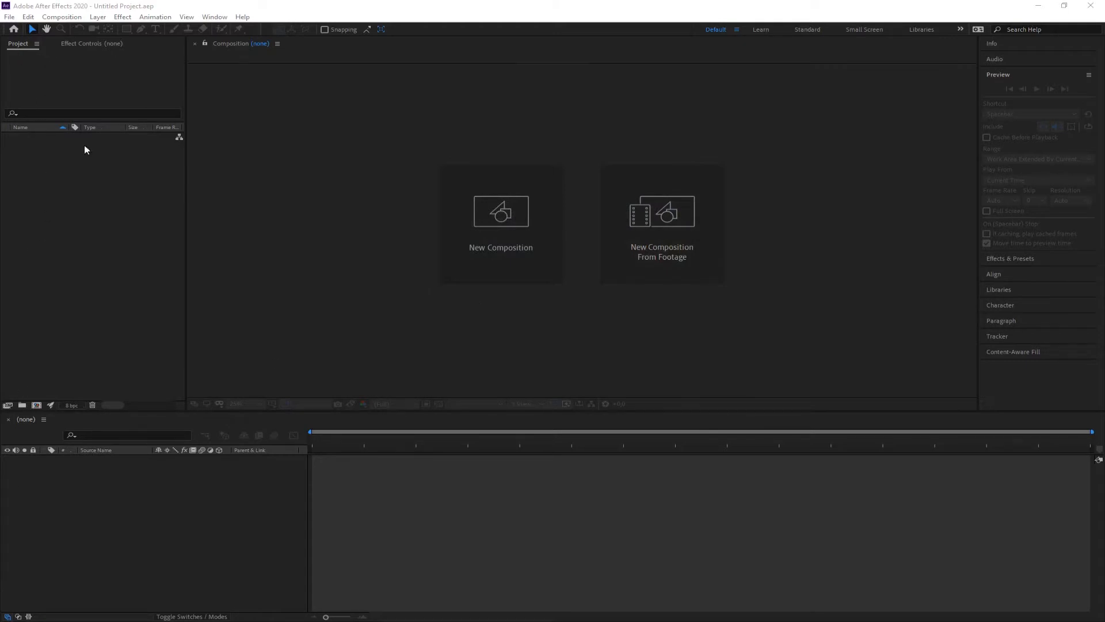
Import the video clip from the footage folder into the project.
double_click(52, 223)
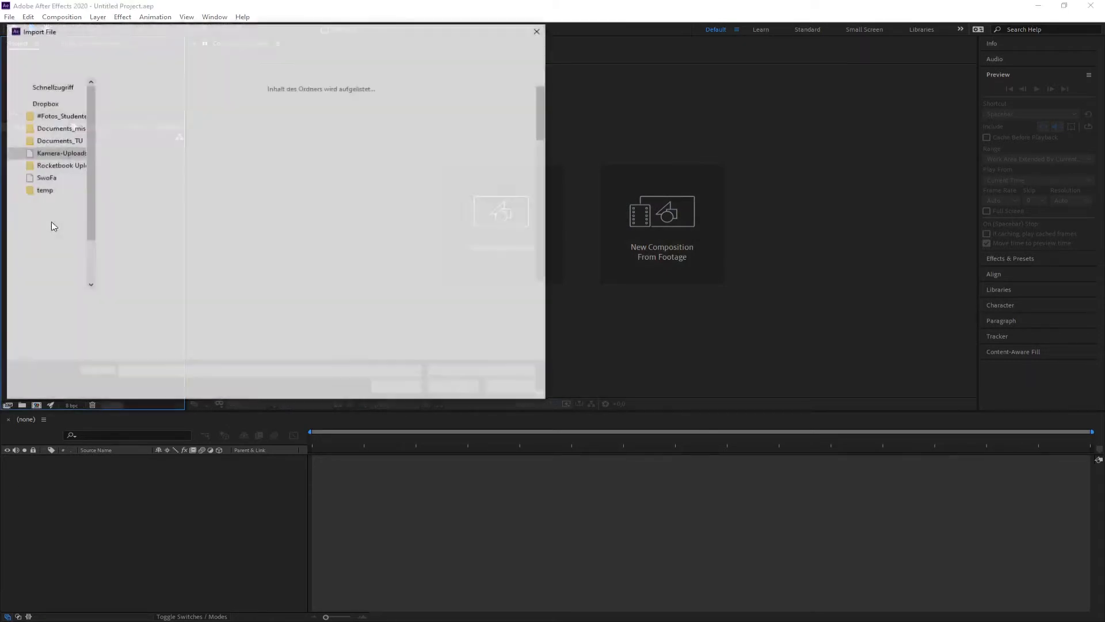
scroll(51, 286, "down", 5)
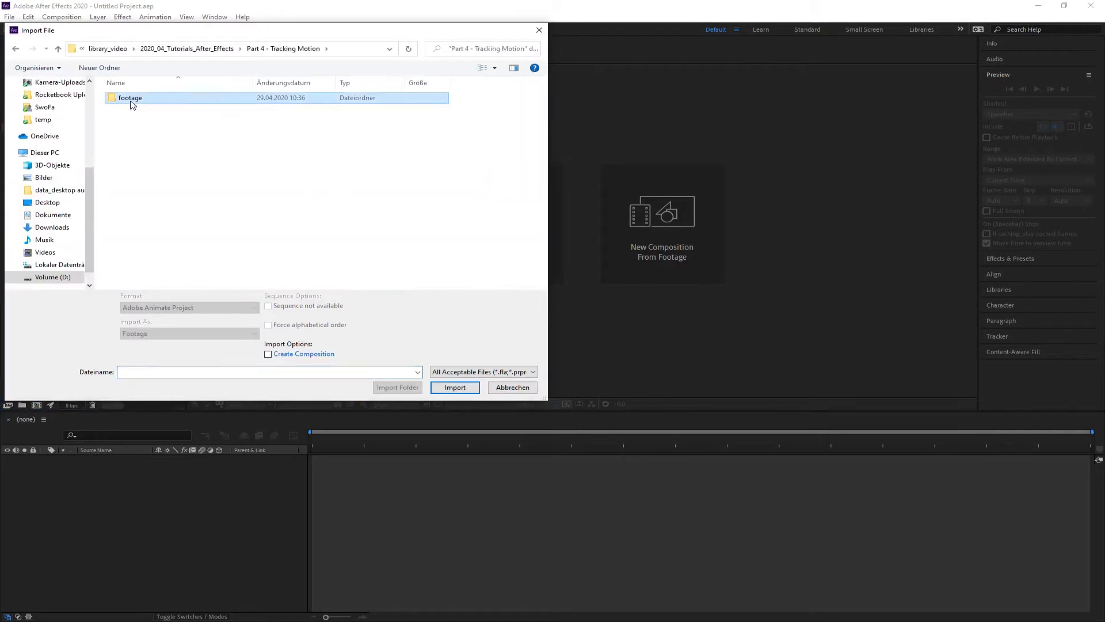
double_click(130, 103)
double_click(128, 103)
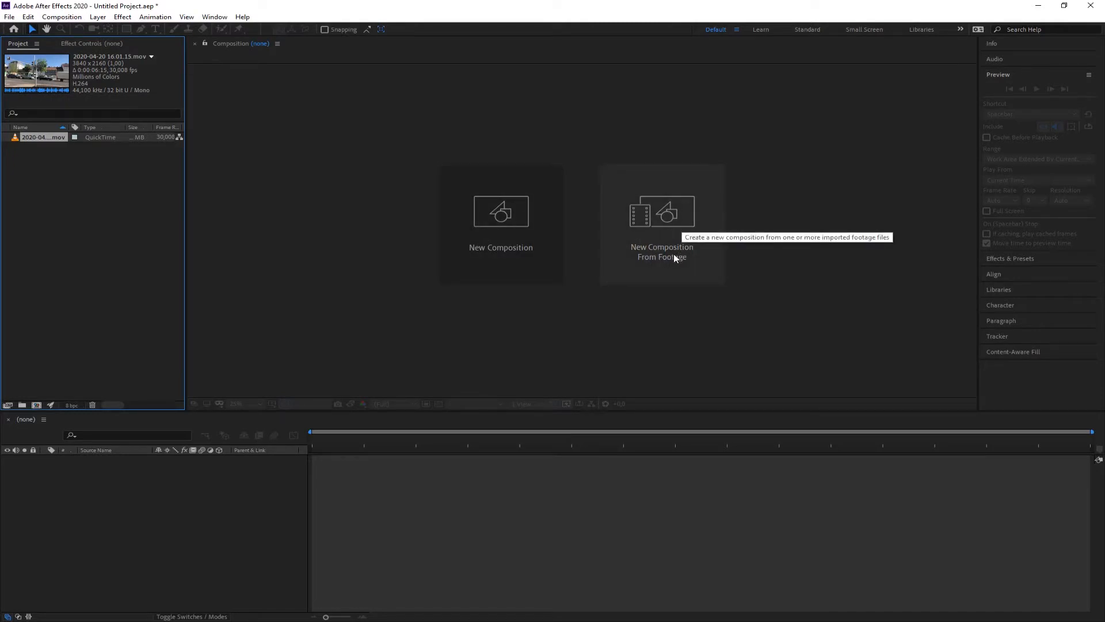
Create a new composition from the imported clip.
left_click(33, 146)
left_click(31, 138)
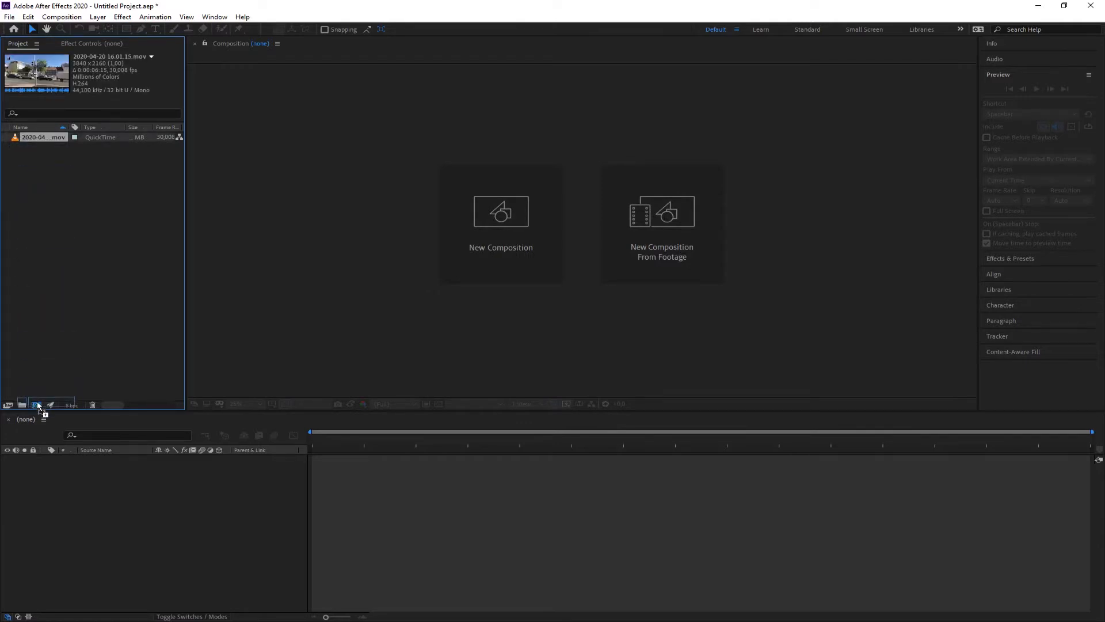
left_click_drag(37, 404, 36, 404)
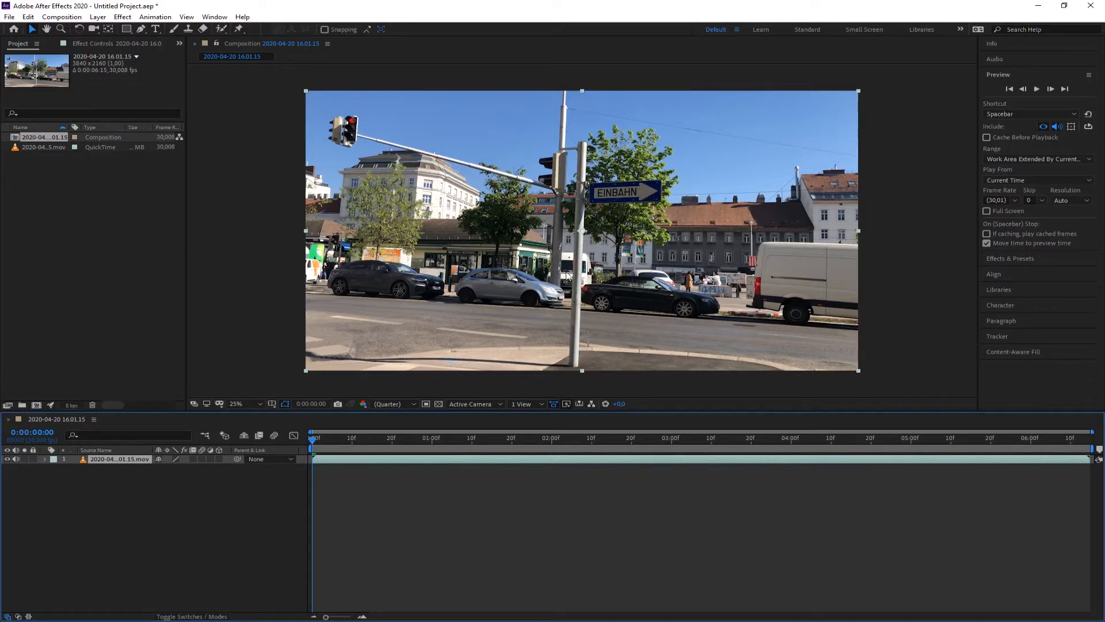
At about 3:25 in the clip, draw an ellipse shape around the EINBAHN sign.
left_click_drag(315, 438, 778, 449)
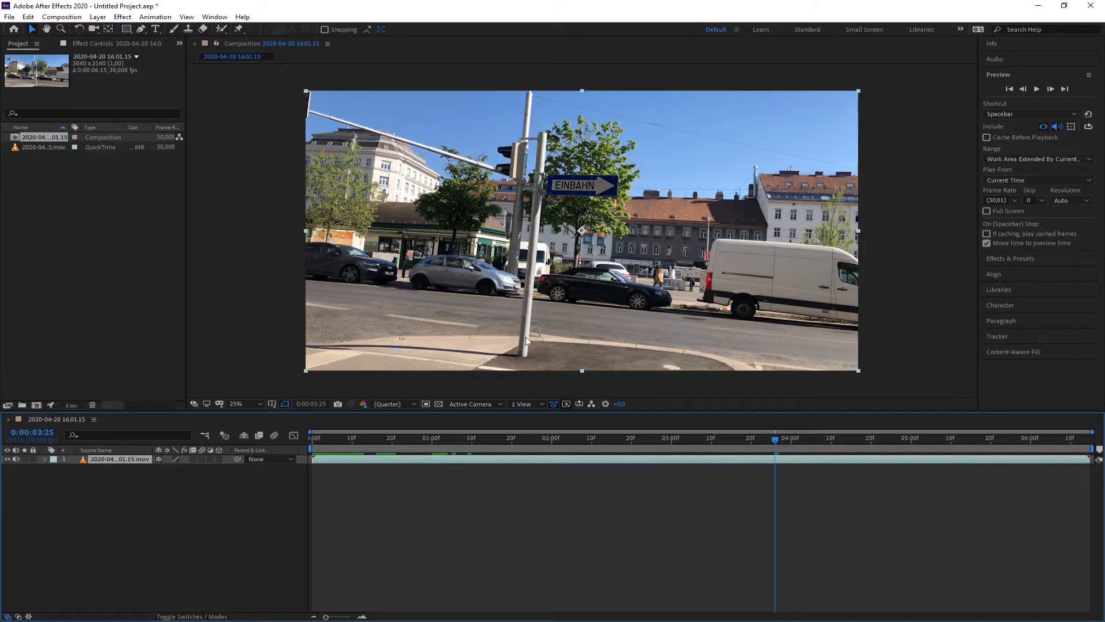
left_click(133, 472)
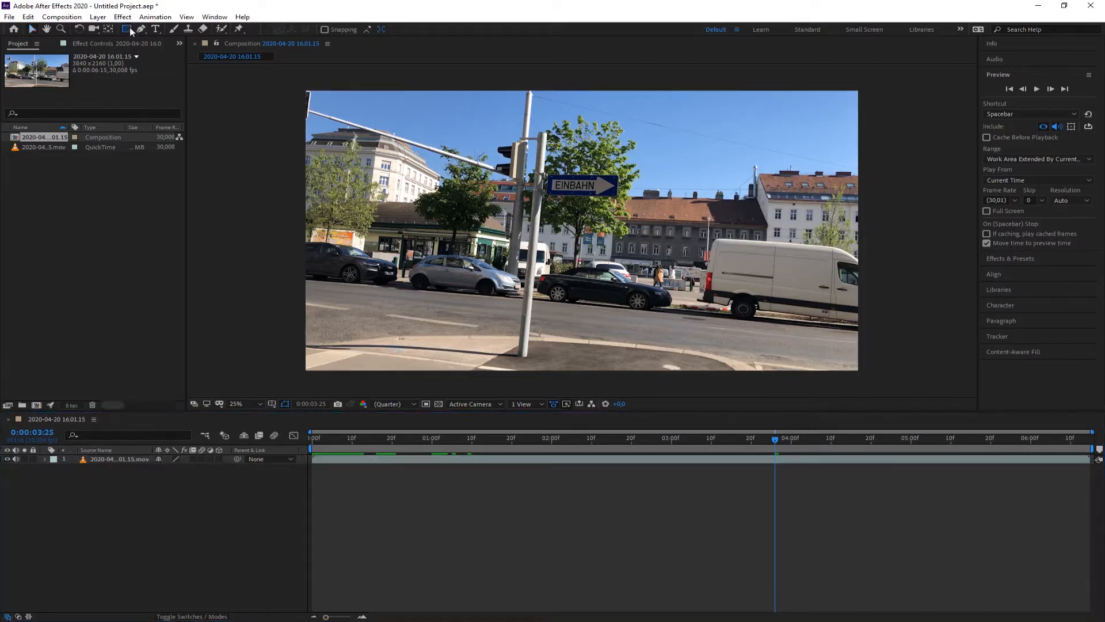
mouse_move(130, 27)
left_mouse_down()
mouse_move(136, 43)
mouse_move(161, 47)
left_mouse_up()
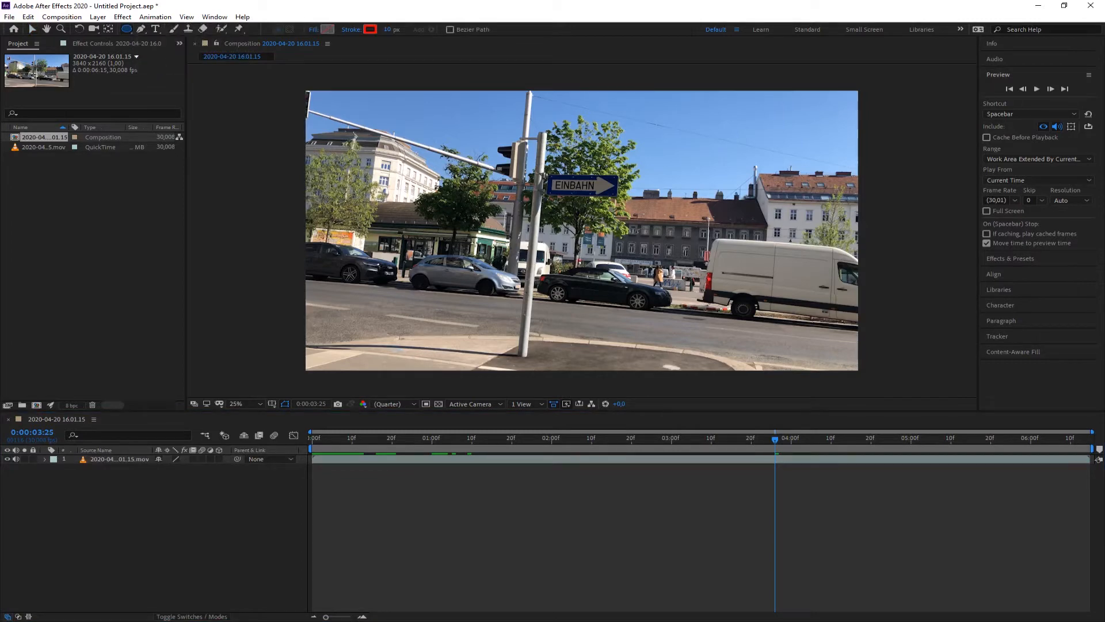
left_click_drag(525, 156, 637, 215)
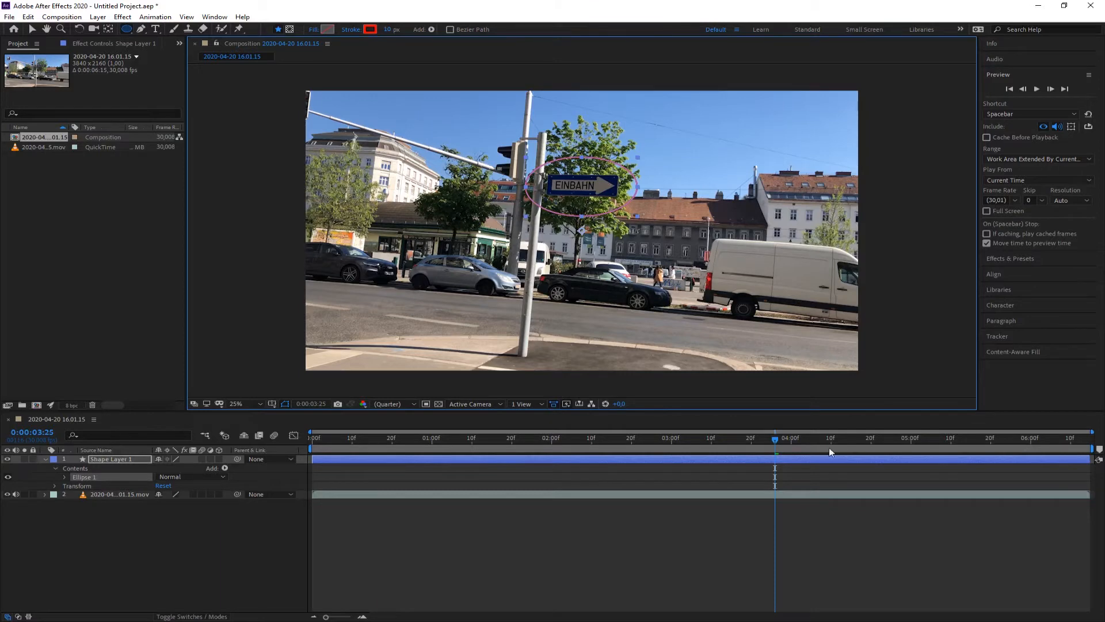
Return to the start of the clip and move the ellipse over the sign.
left_click_drag(776, 441, 180, 446)
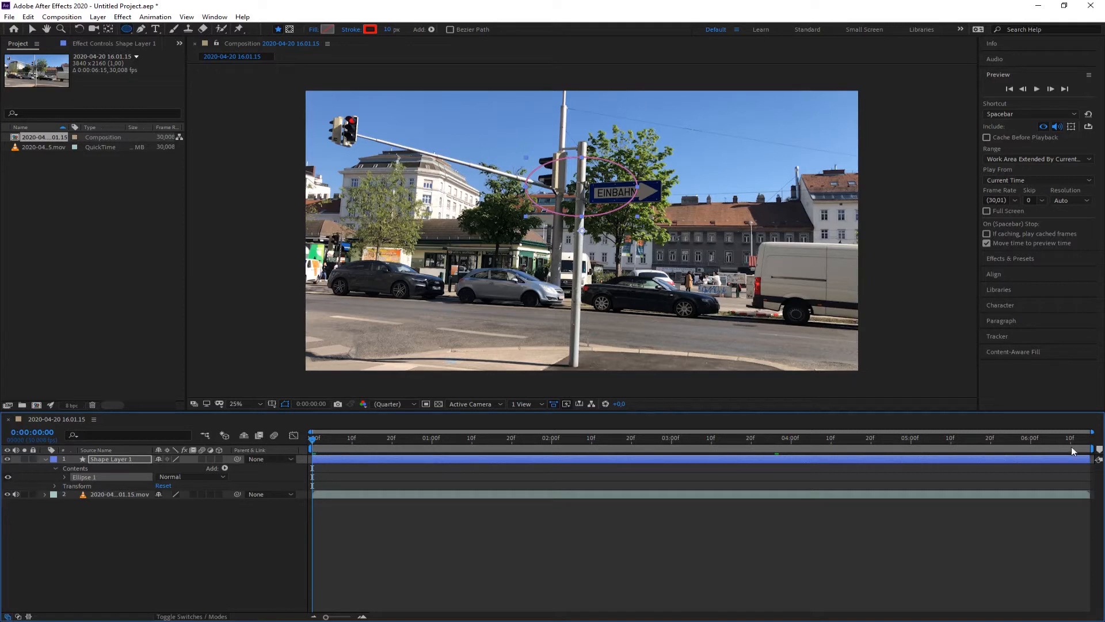
left_click(31, 30)
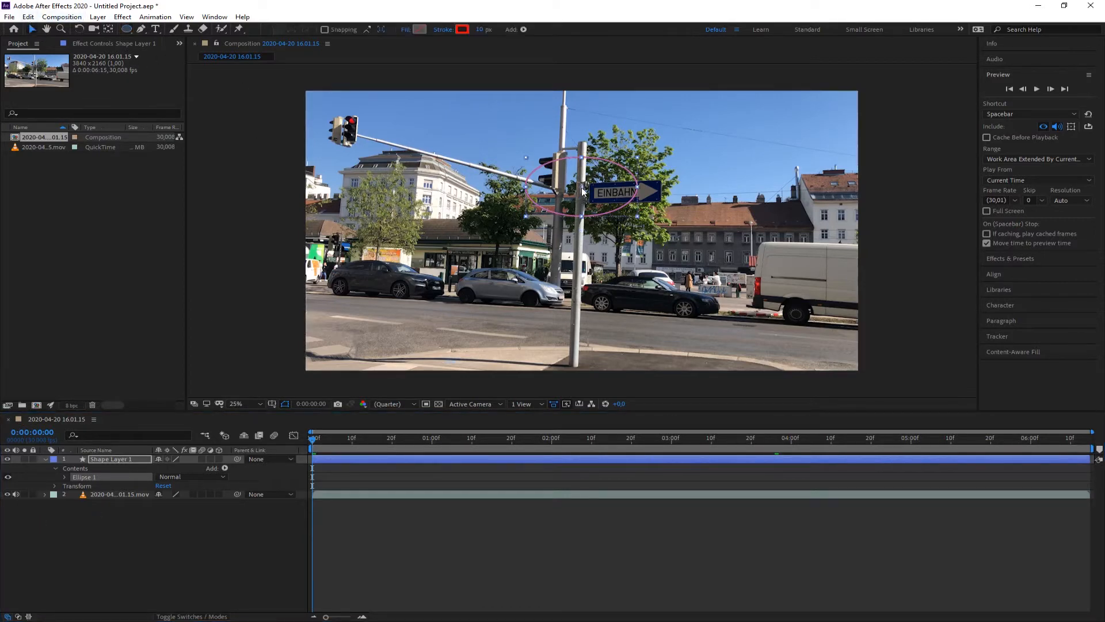
left_click_drag(586, 192, 627, 196)
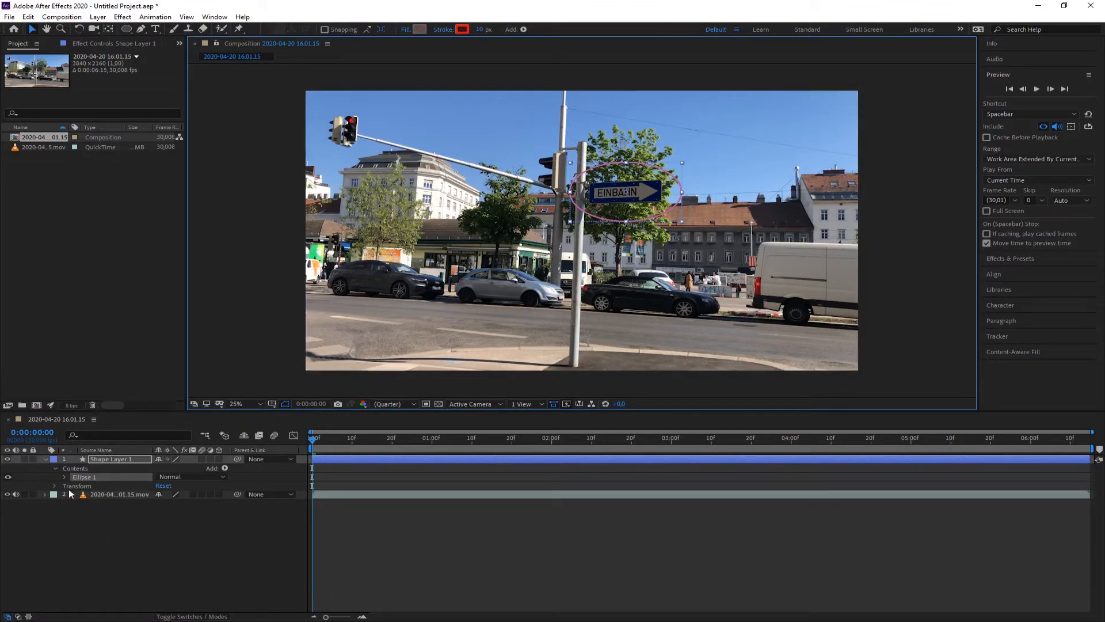
Reveal the shape layer's Position property and try moving the ellipse with it.
left_click(56, 468)
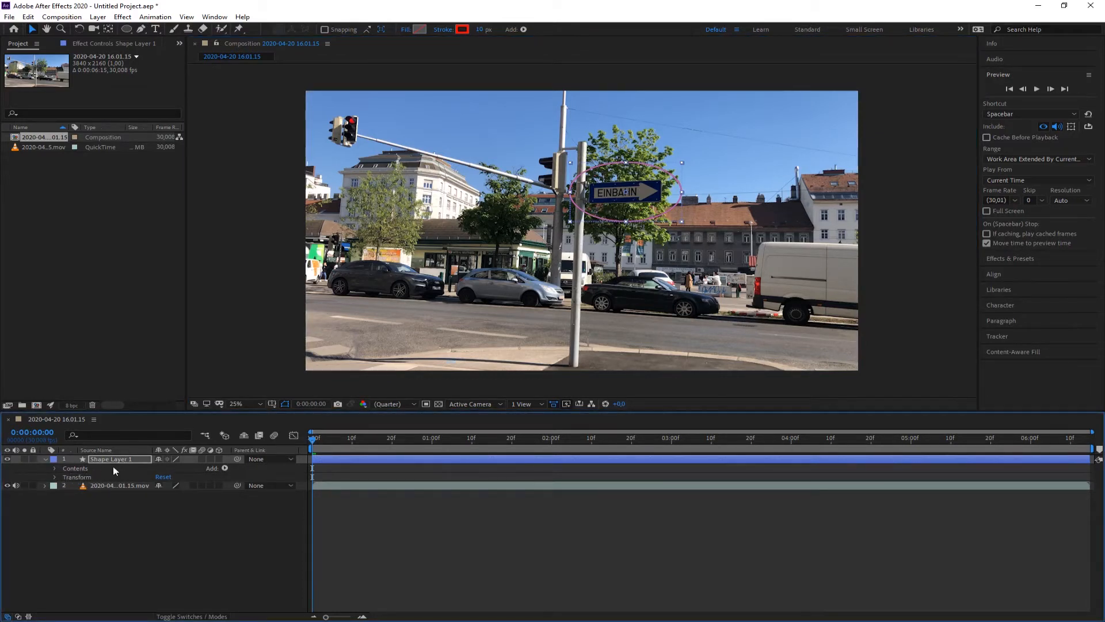
left_click(45, 460)
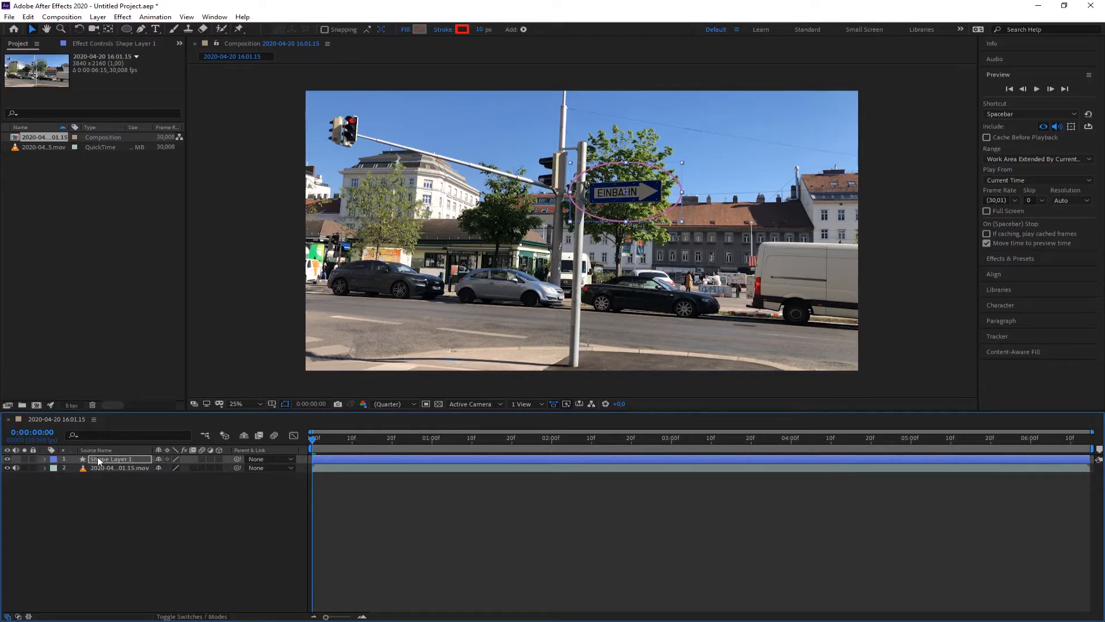
key("p")
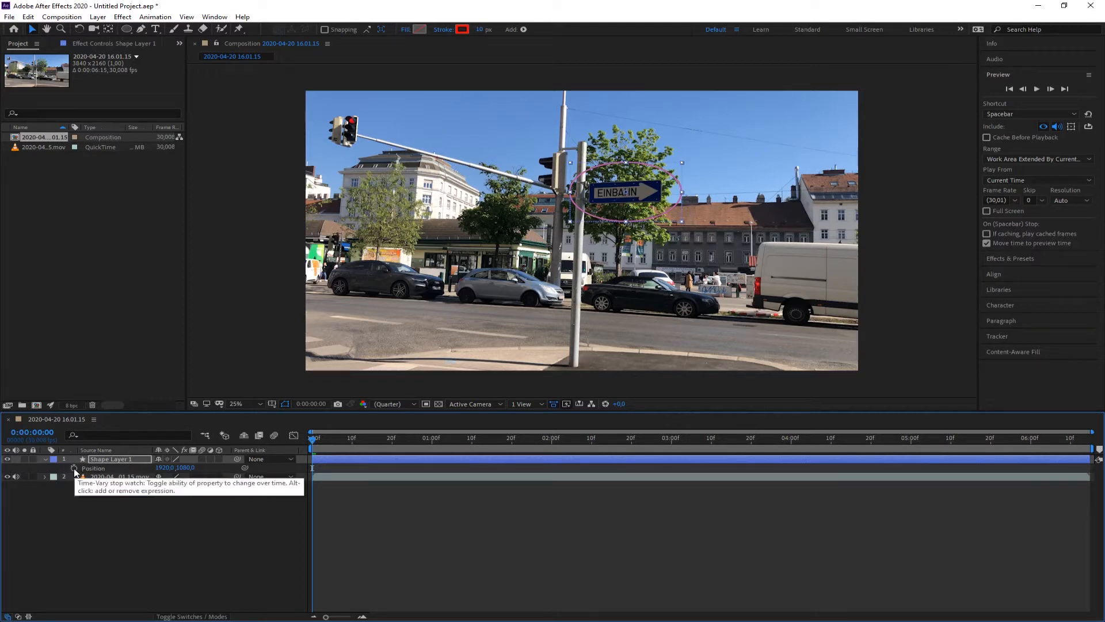
left_click_drag(626, 192, 579, 212)
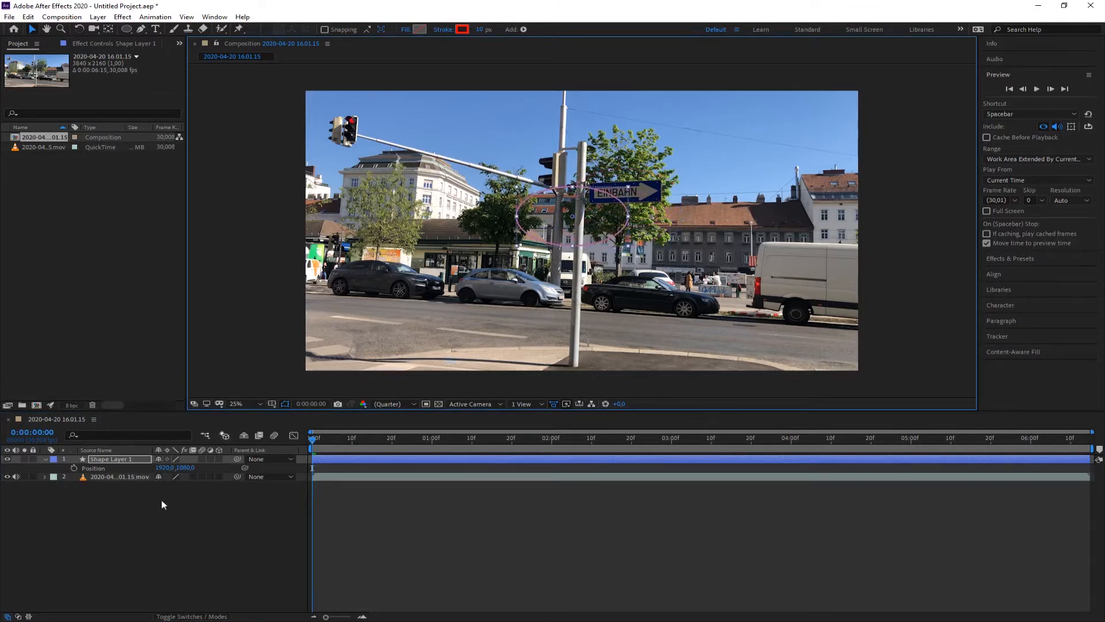
left_click(45, 458)
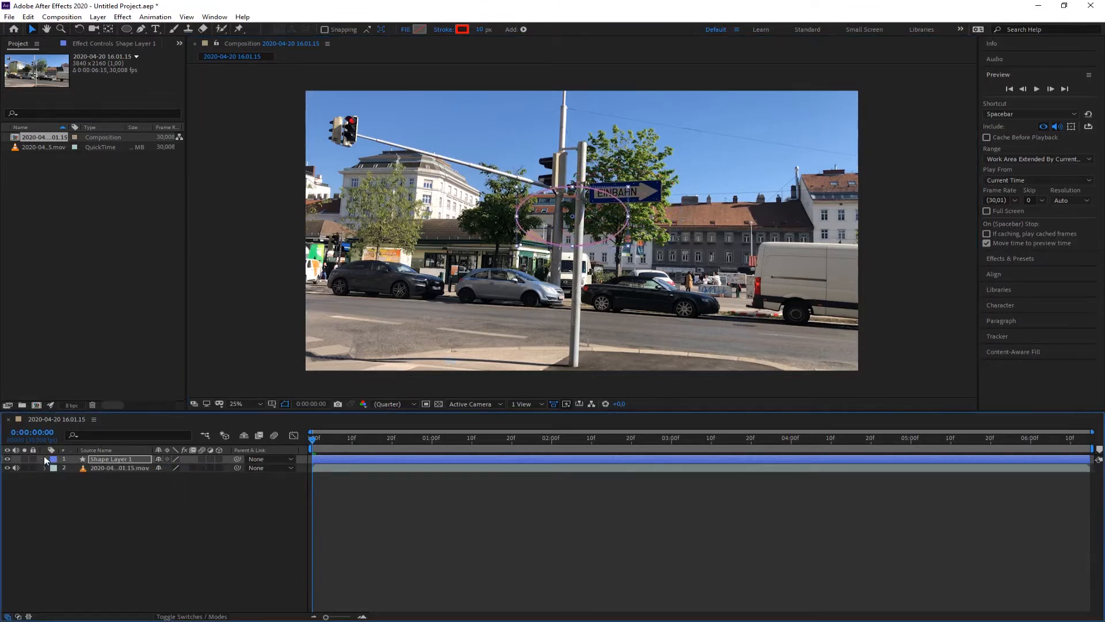
left_click(45, 459)
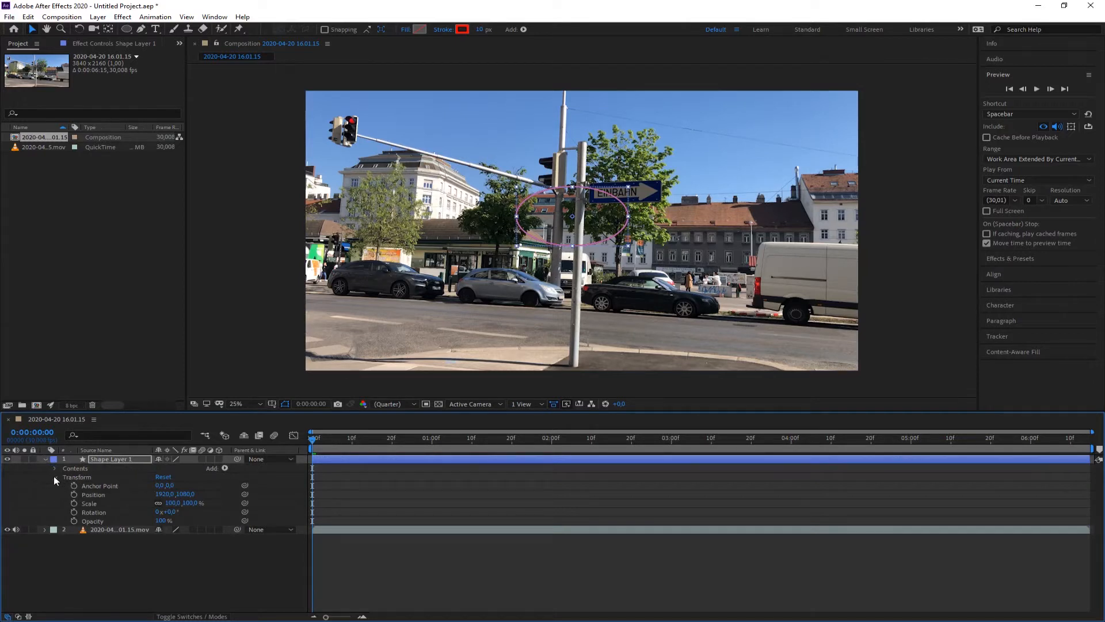
Open the Ellipse 1 transform, realign the ellipse on the sign, and set a Position keyframe at frame 0.
left_click(54, 468)
left_click(65, 477)
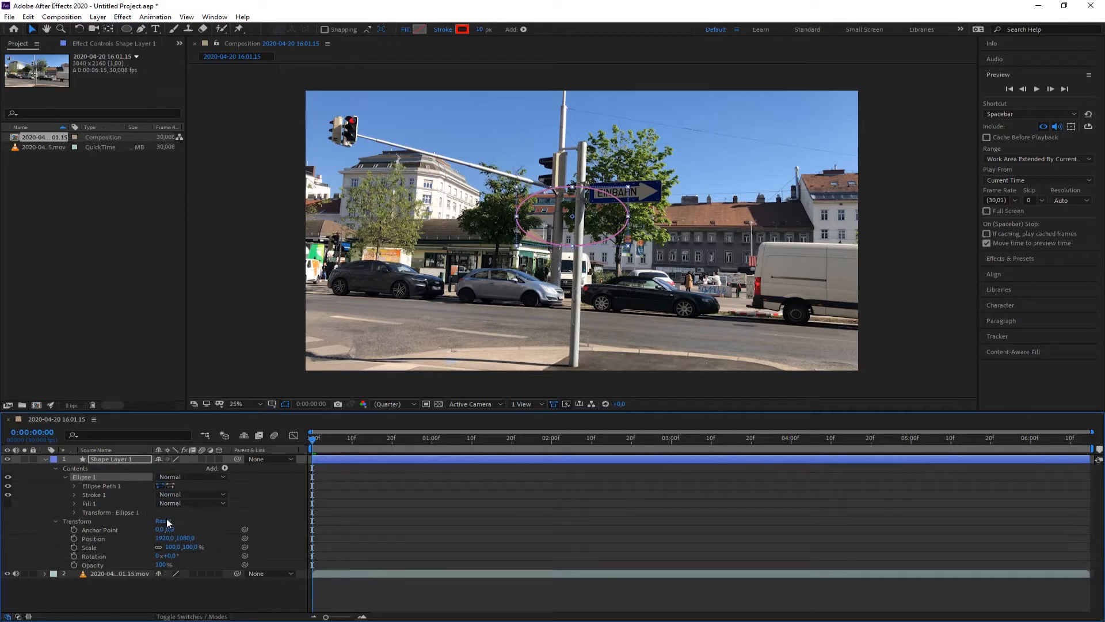
left_click(74, 512)
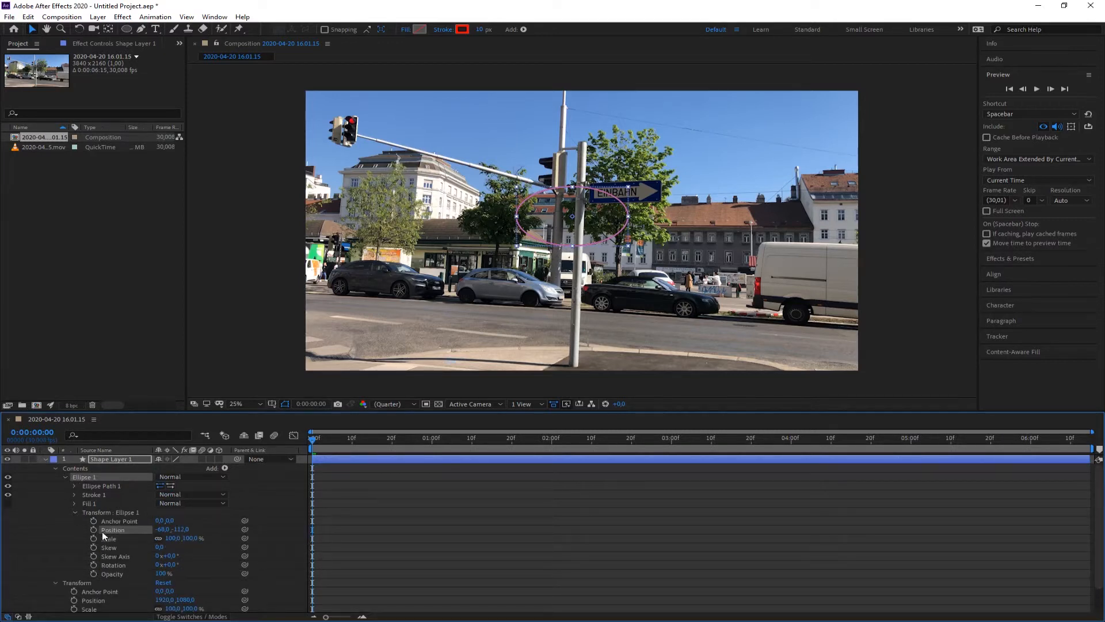
left_click_drag(574, 218, 623, 194)
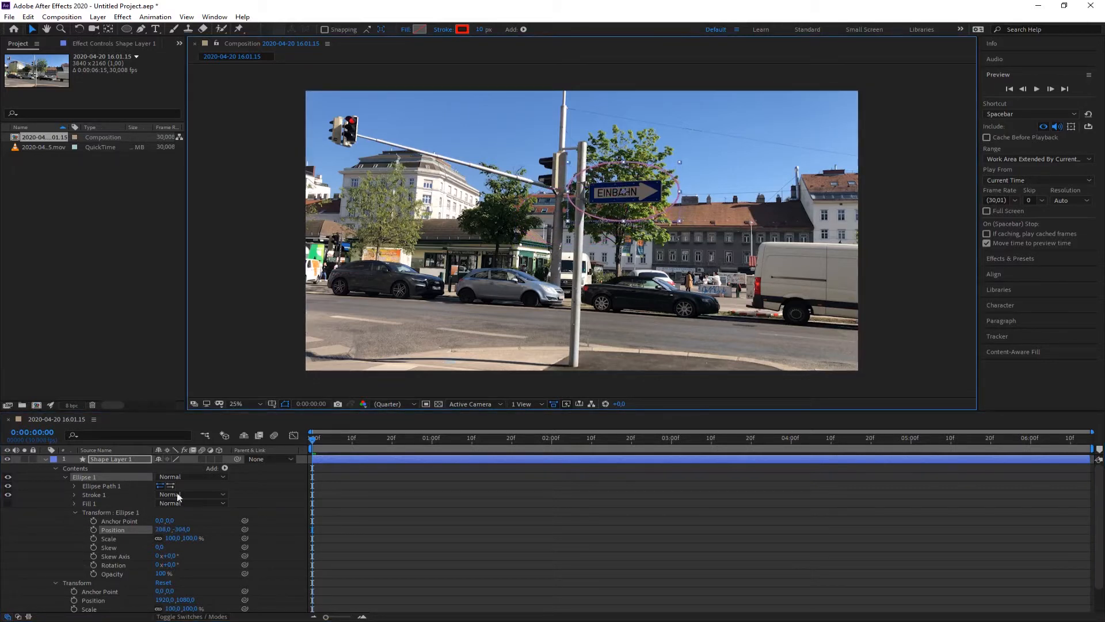
left_click(93, 528)
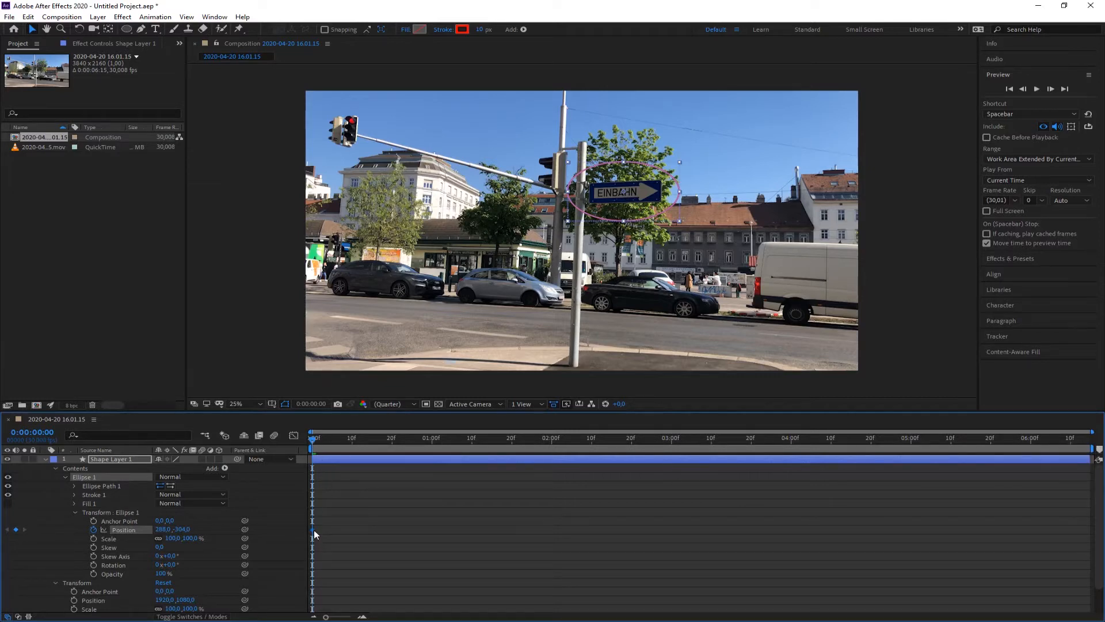
Go to the clip's last frame and reposition the ellipse over the sign to add a keyframe.
left_click_drag(315, 441, 1086, 442)
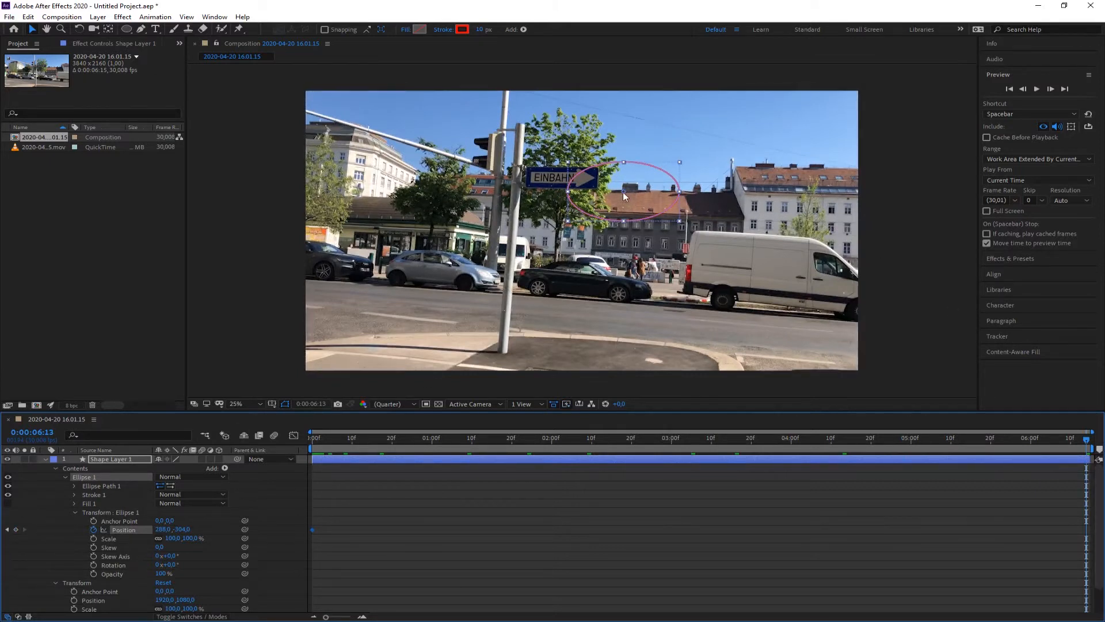
left_click_drag(624, 190, 560, 180)
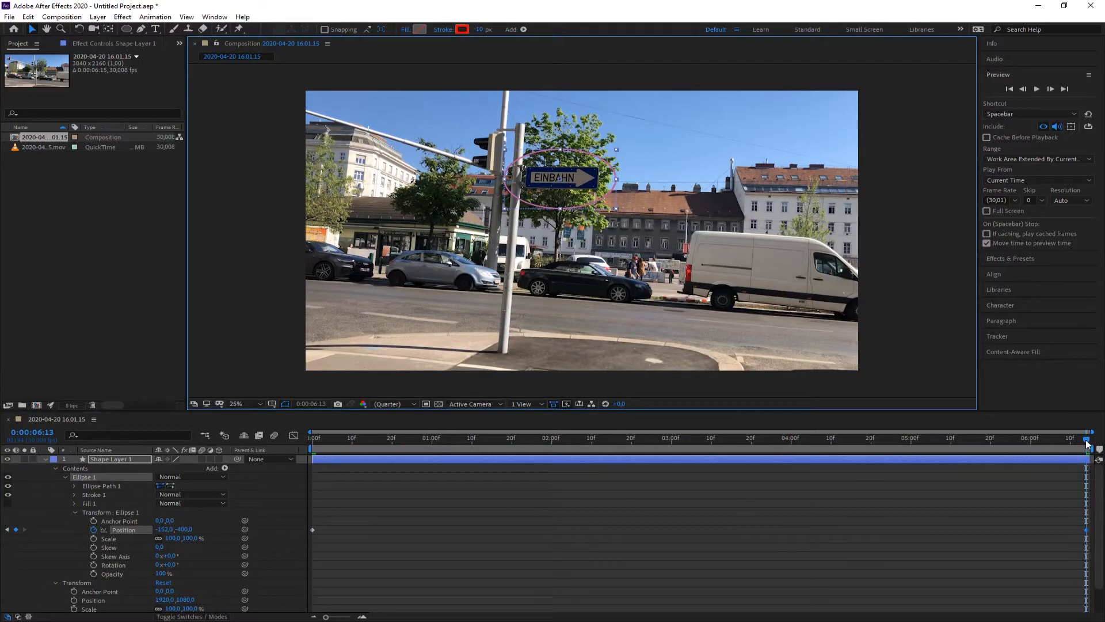
Add keyframes at 3:04, 1:17 and 4:28 by realigning the ellipse with the sign at each time.
left_click_drag(1087, 442, 690, 440)
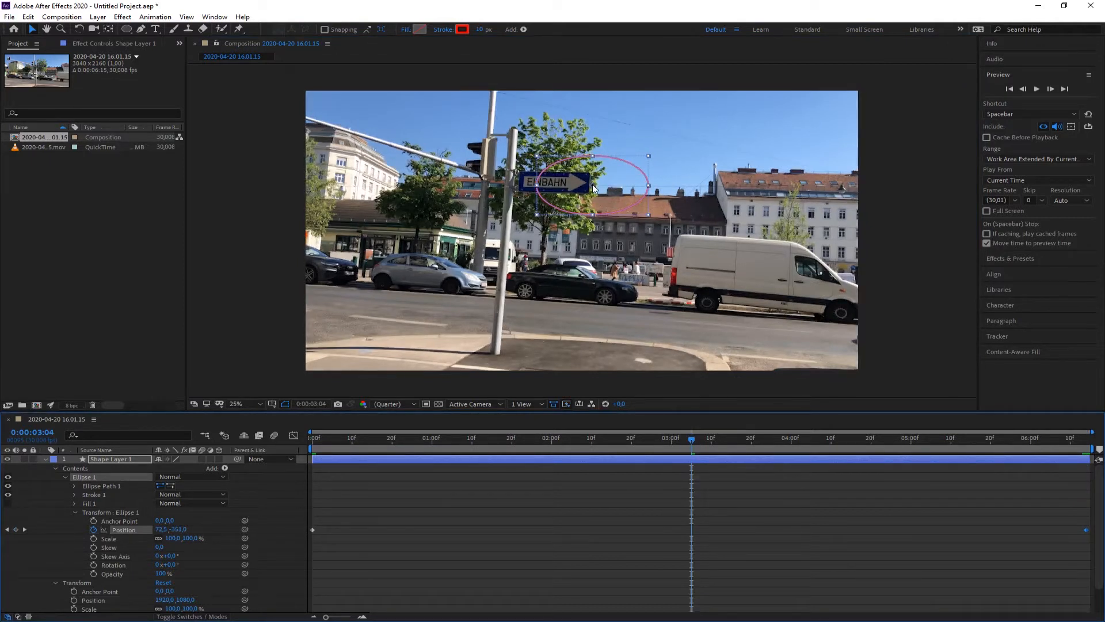
left_click_drag(591, 186, 552, 184)
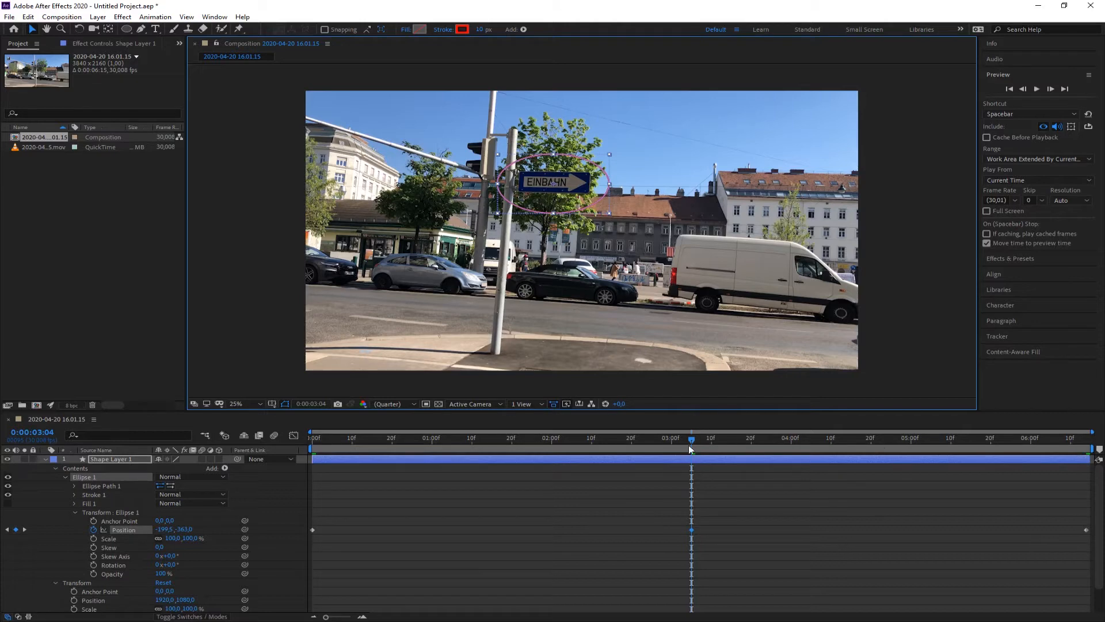
left_click_drag(692, 440, 506, 447)
left_click_drag(588, 188, 567, 191)
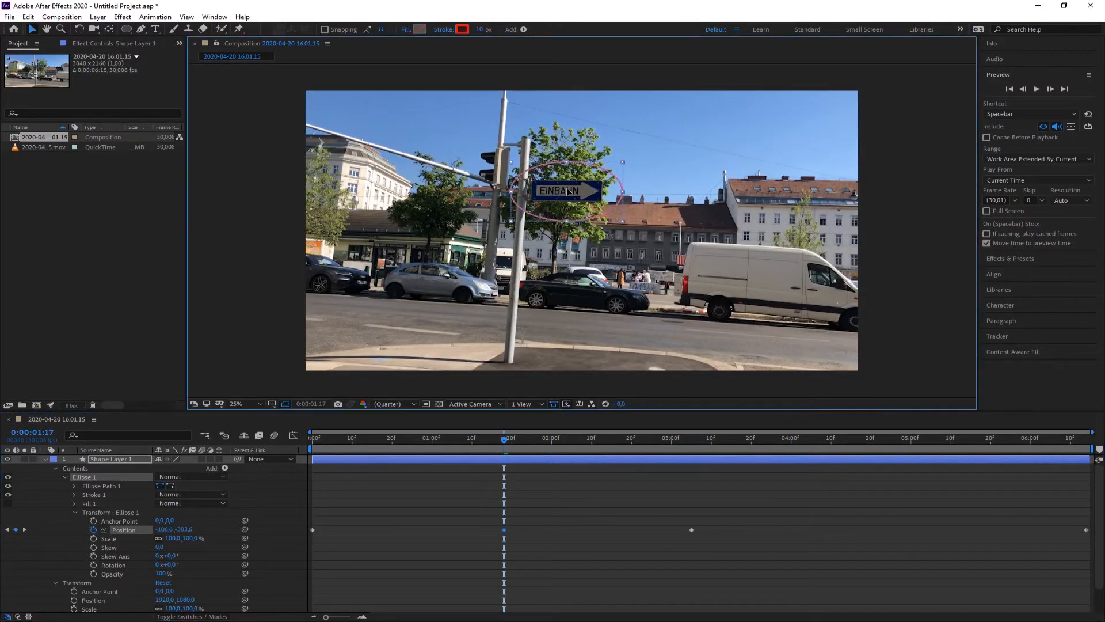
left_click_drag(932, 441, 908, 448)
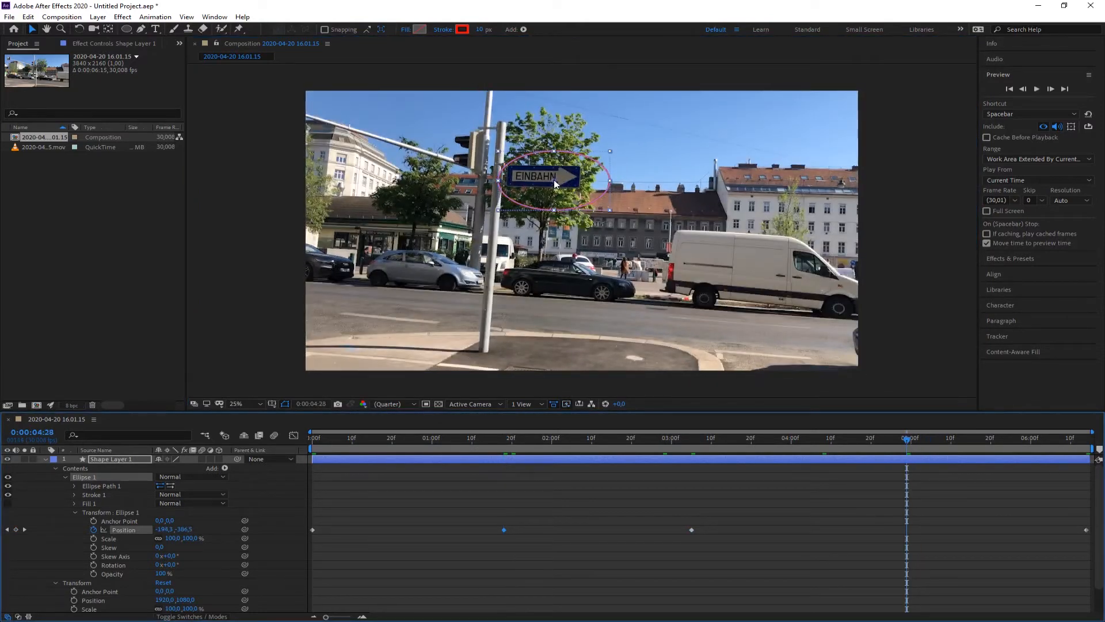
left_click_drag(553, 181, 541, 179)
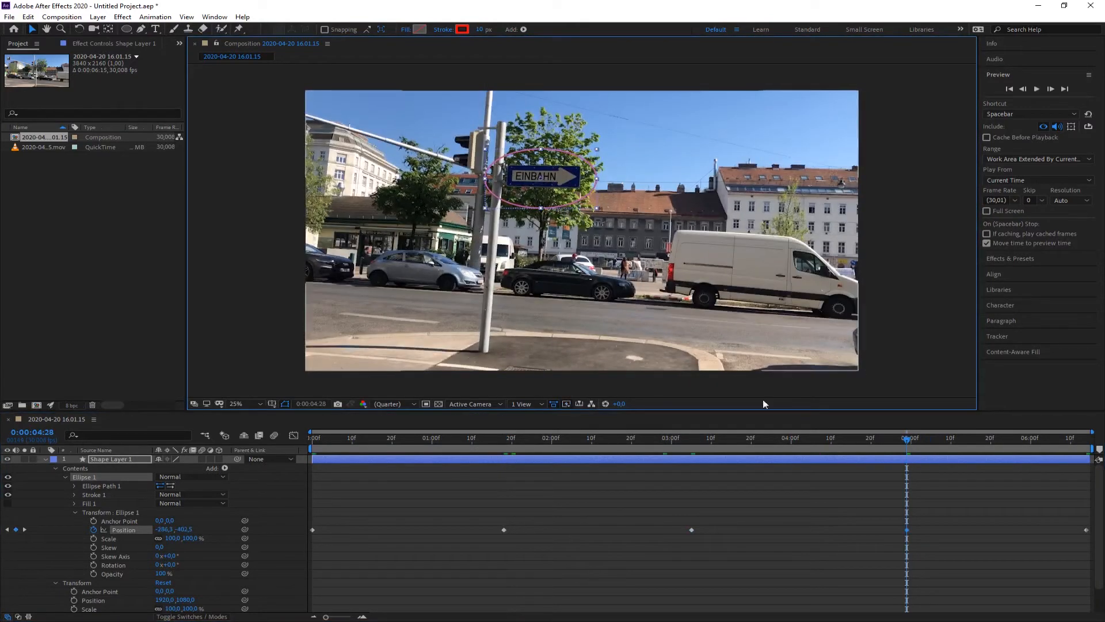
Add further keyframes between existing ones, realigning the ellipse on the sign at each new time.
left_click_drag(875, 444, 404, 446)
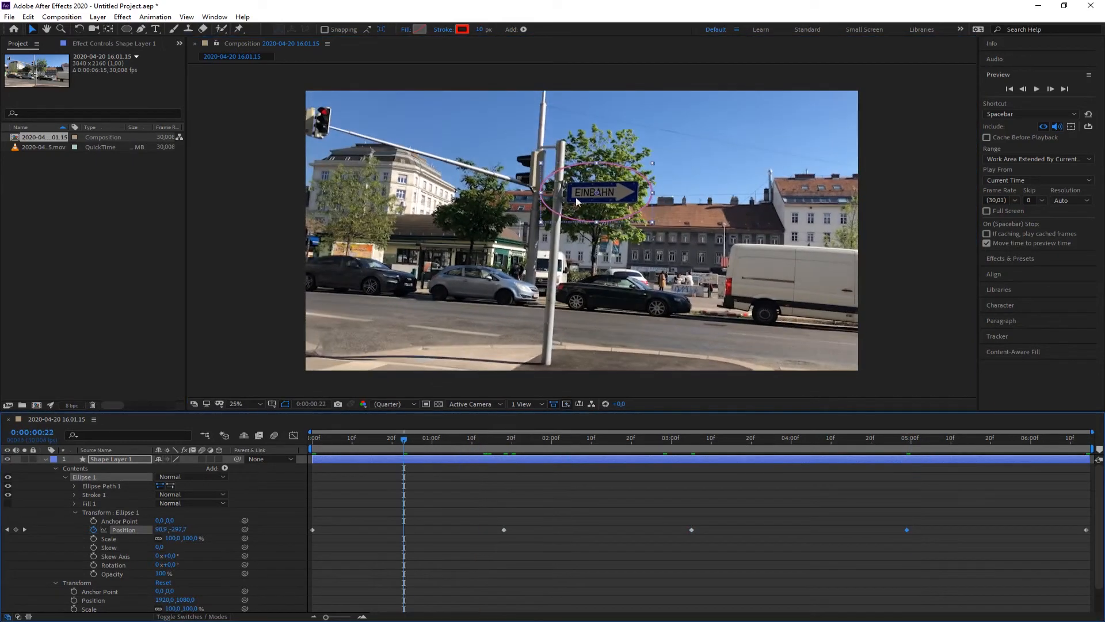
left_click_drag(576, 199, 595, 198)
left_click_drag(404, 441, 599, 444)
left_click_drag(561, 179, 544, 167)
left_click_drag(599, 440, 794, 443)
left_click_drag(569, 173, 602, 176)
left_click_drag(795, 440, 1002, 455)
left_click_drag(542, 180, 537, 177)
Add more keyframes within the first four seconds, nudging the ellipse back onto the sign at each.
left_click_drag(1003, 444, 356, 444)
left_click_drag(609, 193, 623, 194)
left_click_drag(356, 440, 447, 449)
left_click_drag(581, 182, 586, 176)
left_click_drag(448, 441, 551, 446)
left_click_drag(547, 178, 553, 173)
left_click_drag(551, 442, 647, 444)
left_click_drag(544, 174, 549, 179)
left_click_drag(647, 440, 743, 445)
left_click_drag(559, 176, 556, 180)
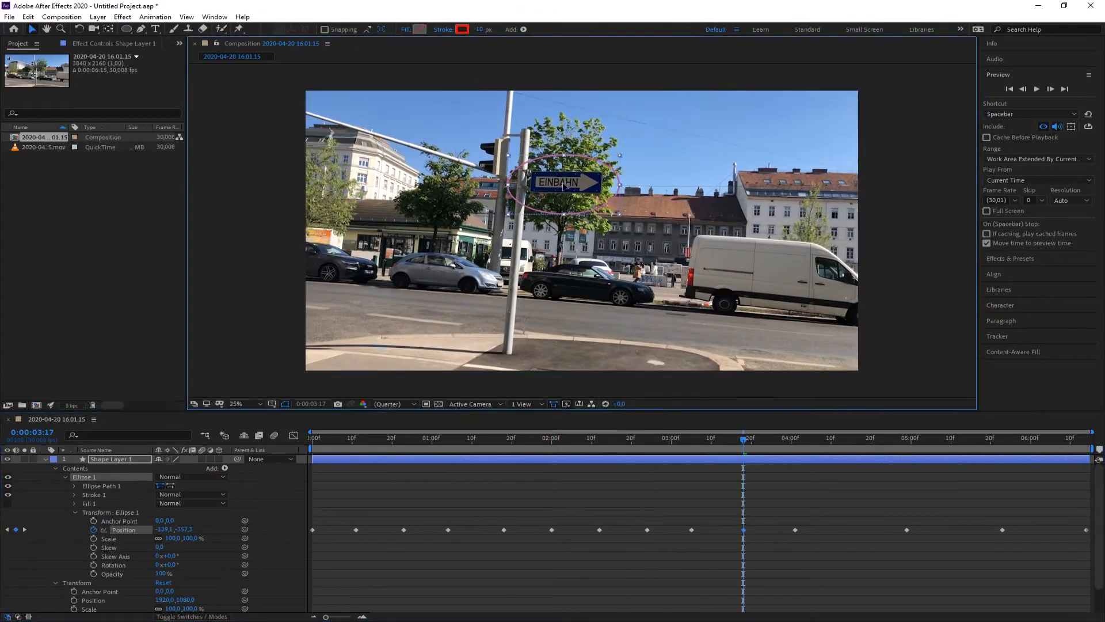
Add keyframes in the final seconds of the clip, realigning the ellipse on the sign at each new time.
left_click_drag(743, 440, 846, 444)
left_click_drag(576, 176, 571, 179)
left_click_drag(847, 442, 954, 446)
left_click_drag(526, 174, 522, 172)
left_click_drag(954, 441, 1050, 455)
left_click_drag(547, 176, 551, 178)
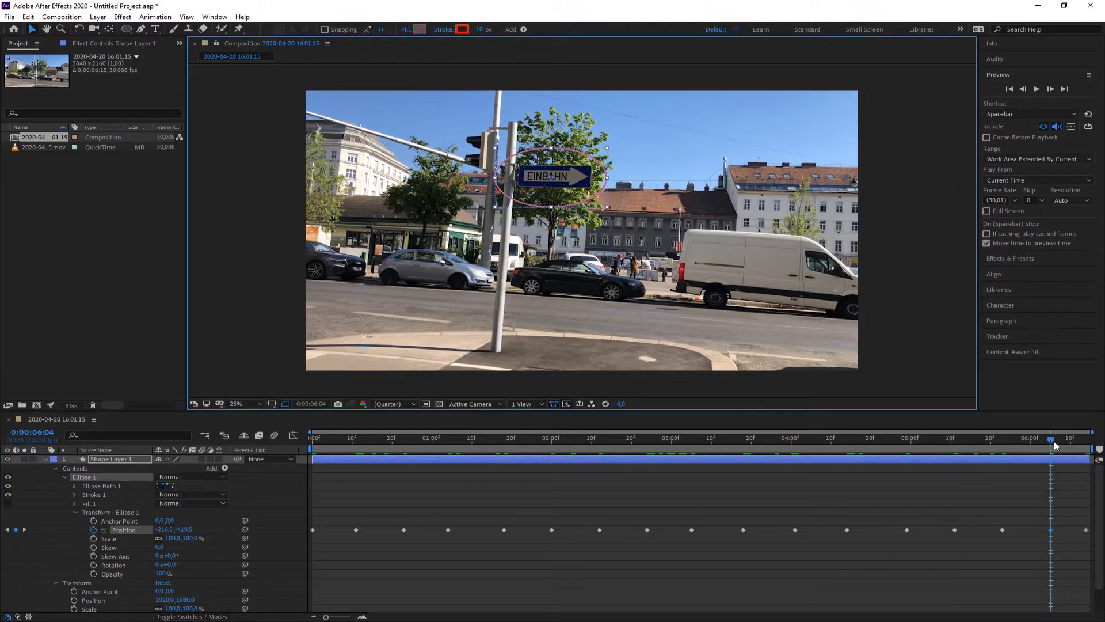
Collapse the shape layer's properties and preview the composition from the start to check the ellipse follows the sign.
left_click_drag(1052, 440, 646, 440)
key("Home")
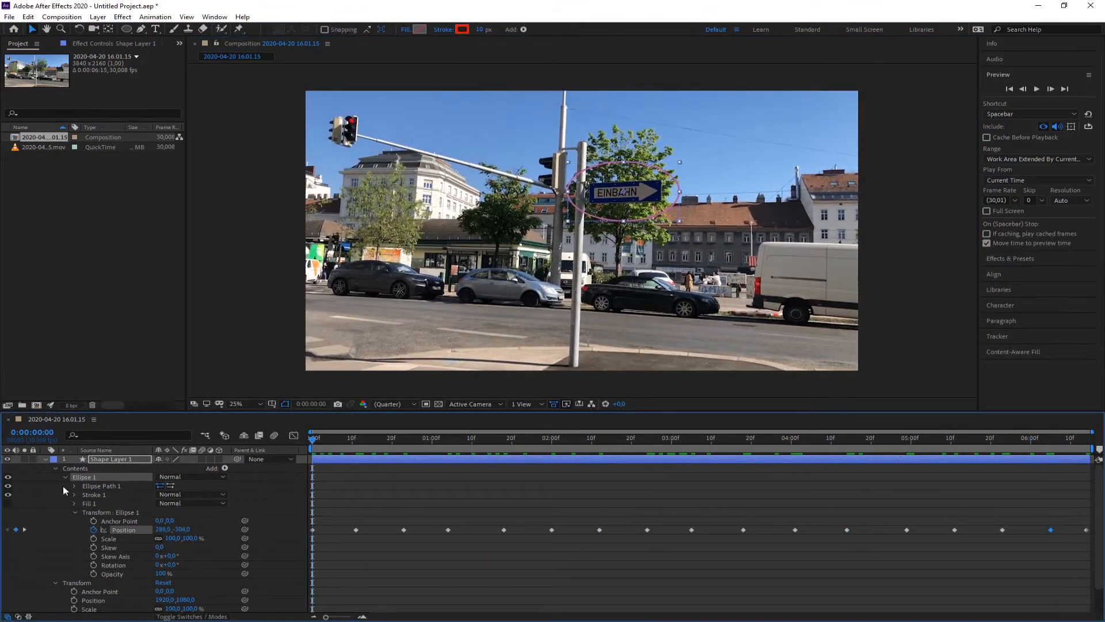
left_click(45, 459)
left_click(91, 501)
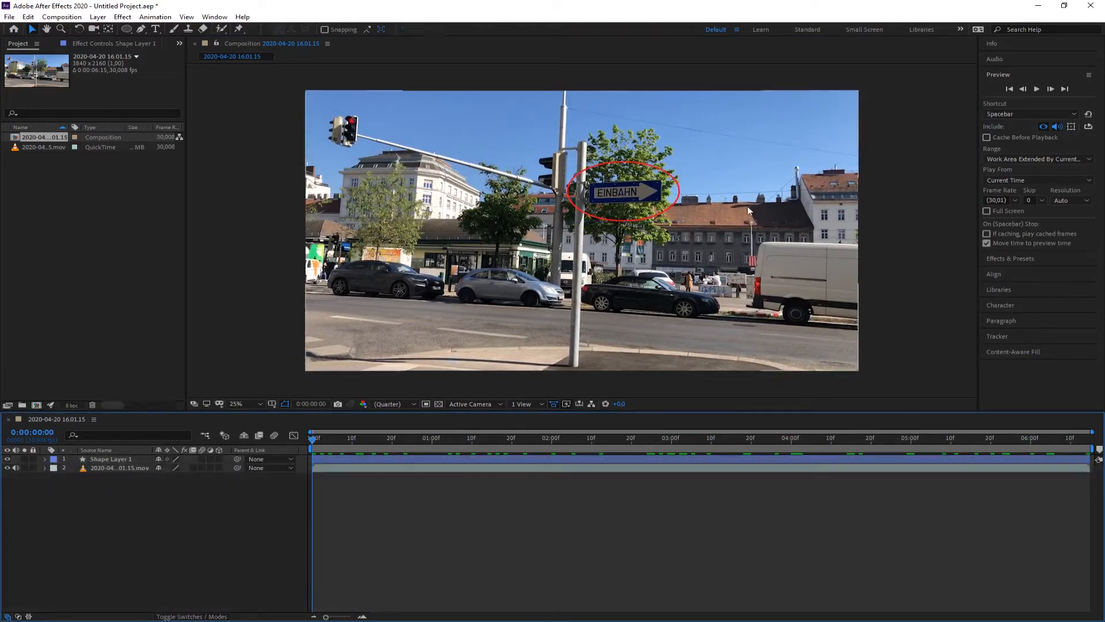
left_click(1037, 90)
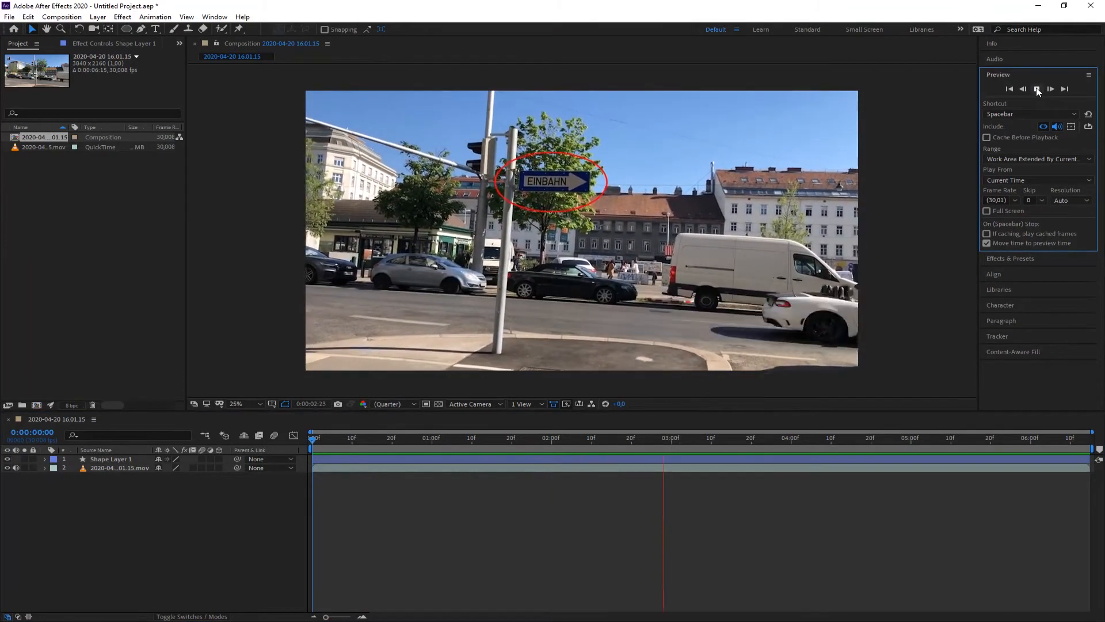
left_click(1037, 89)
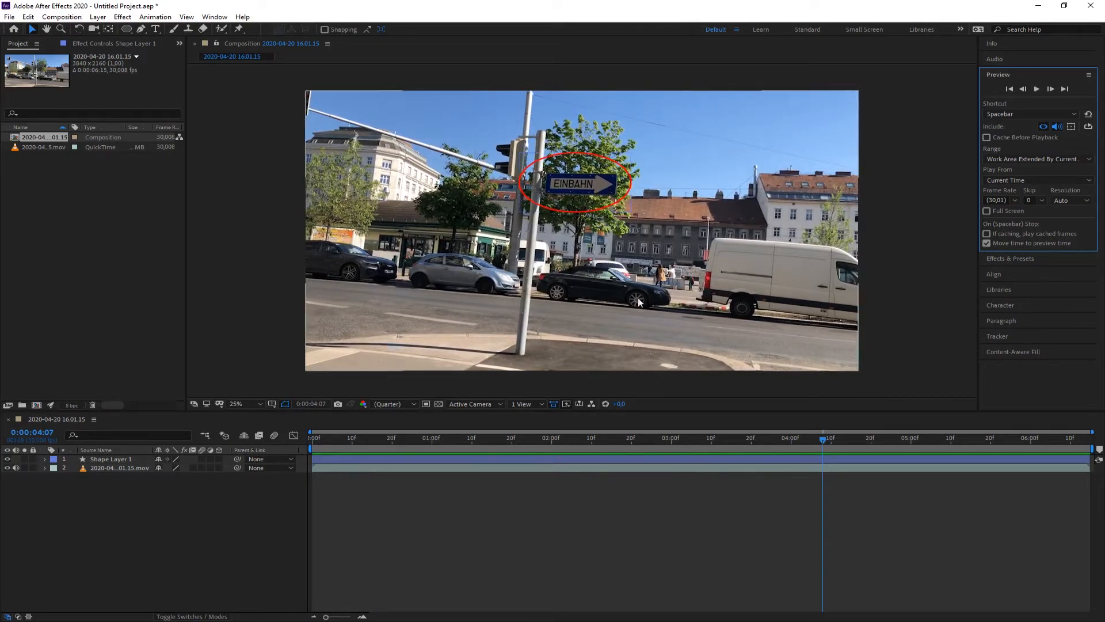
left_click_drag(819, 447, 579, 438)
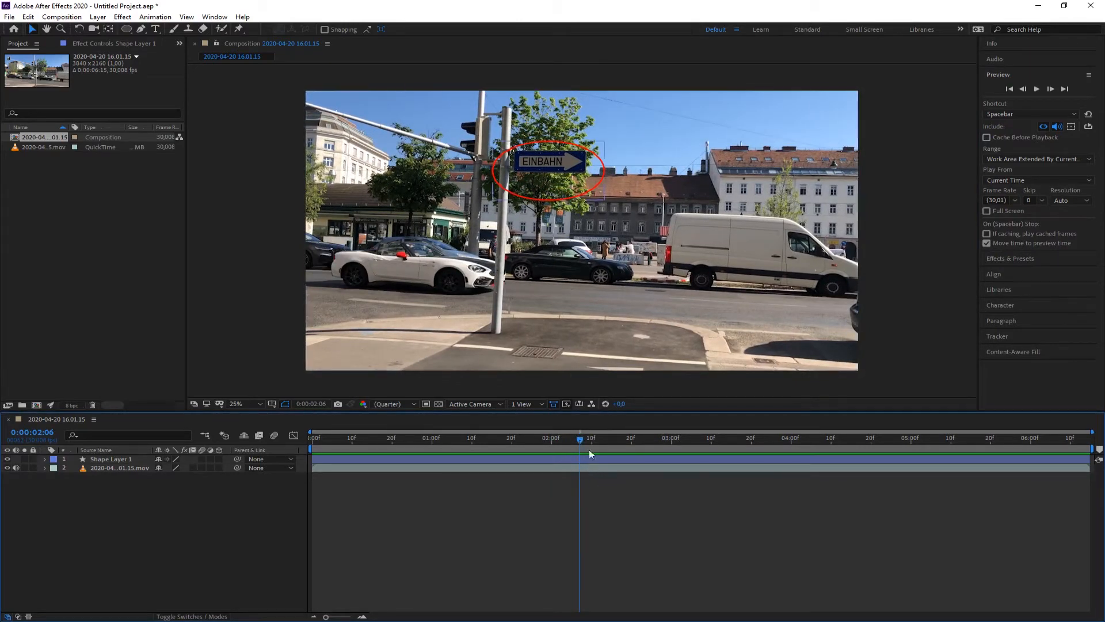
left_click_drag(579, 439, 630, 439)
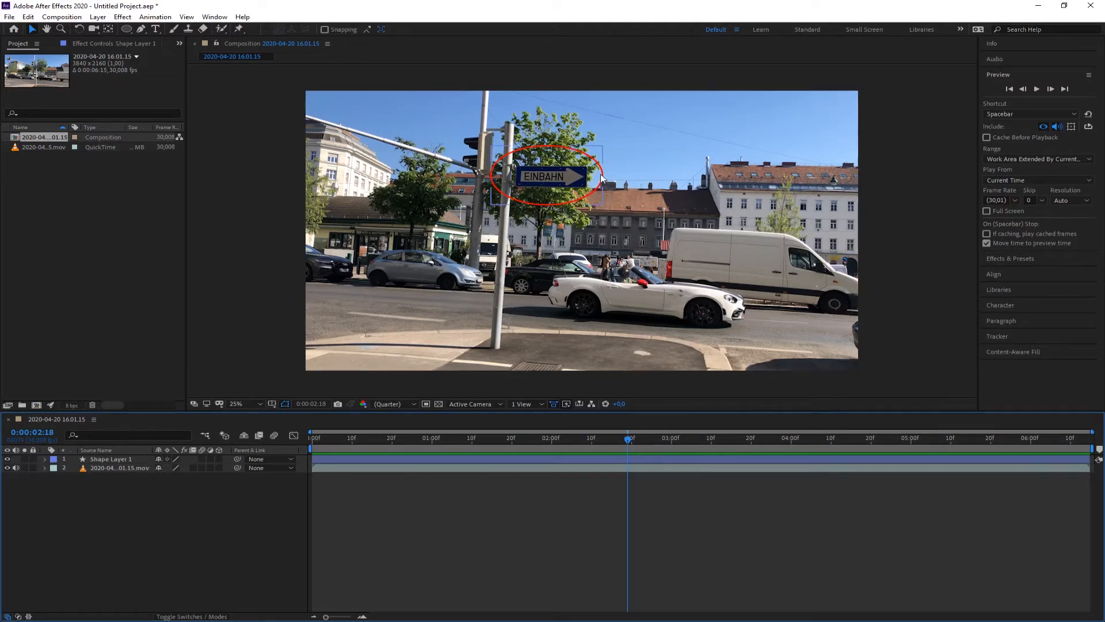
Hide the shape layer and zoom the viewer in on the sign at the start of the clip.
left_click(7, 459)
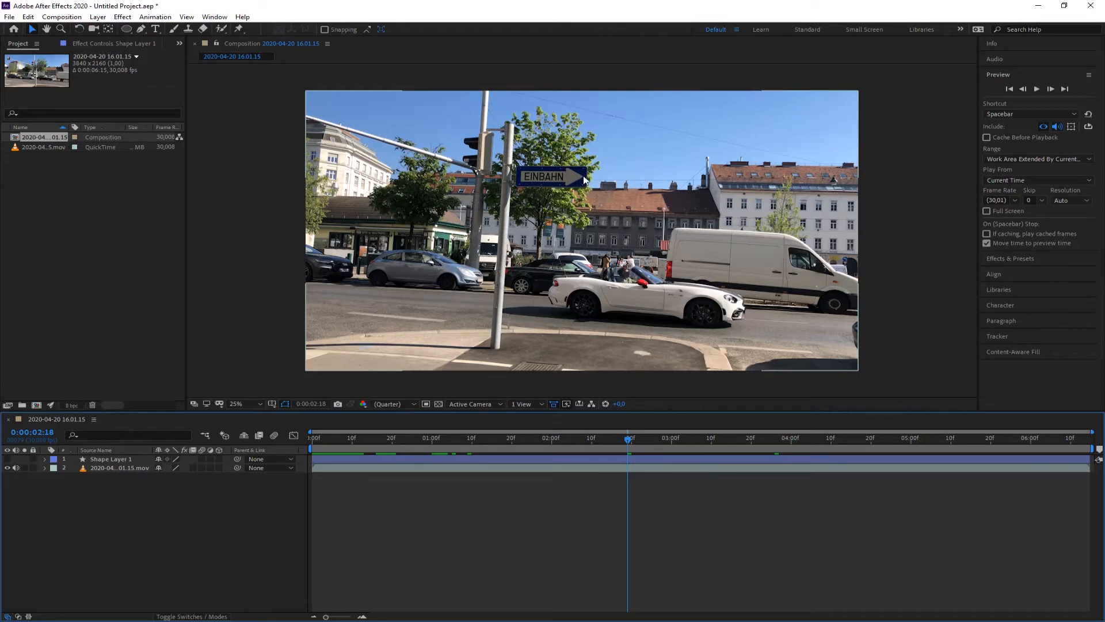
scroll(548, 175, "up", 2)
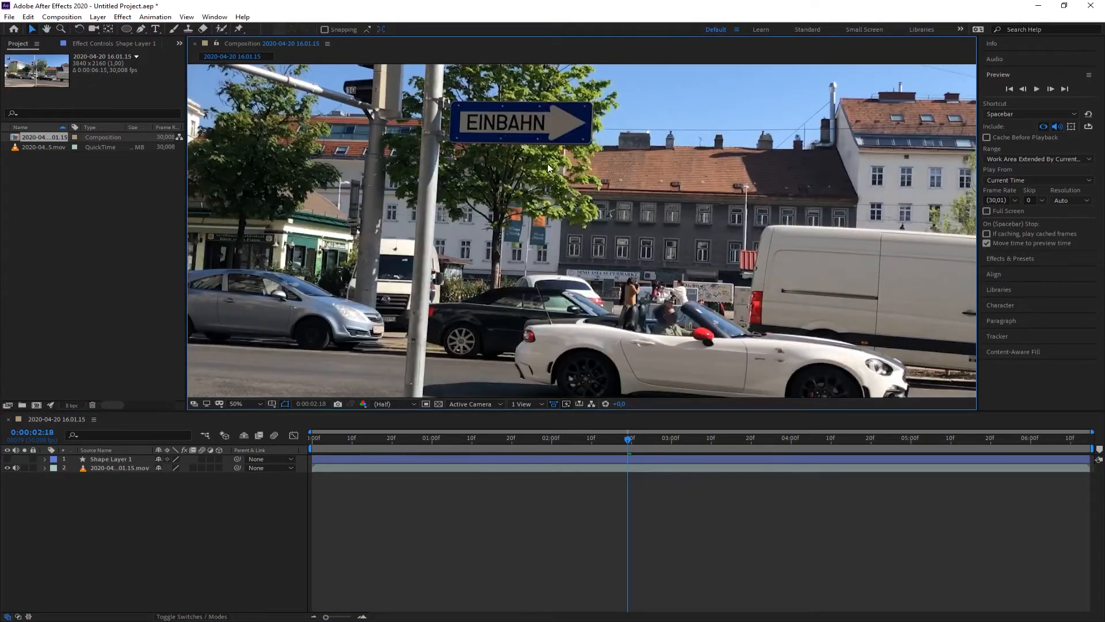
left_click_drag(549, 162, 574, 281)
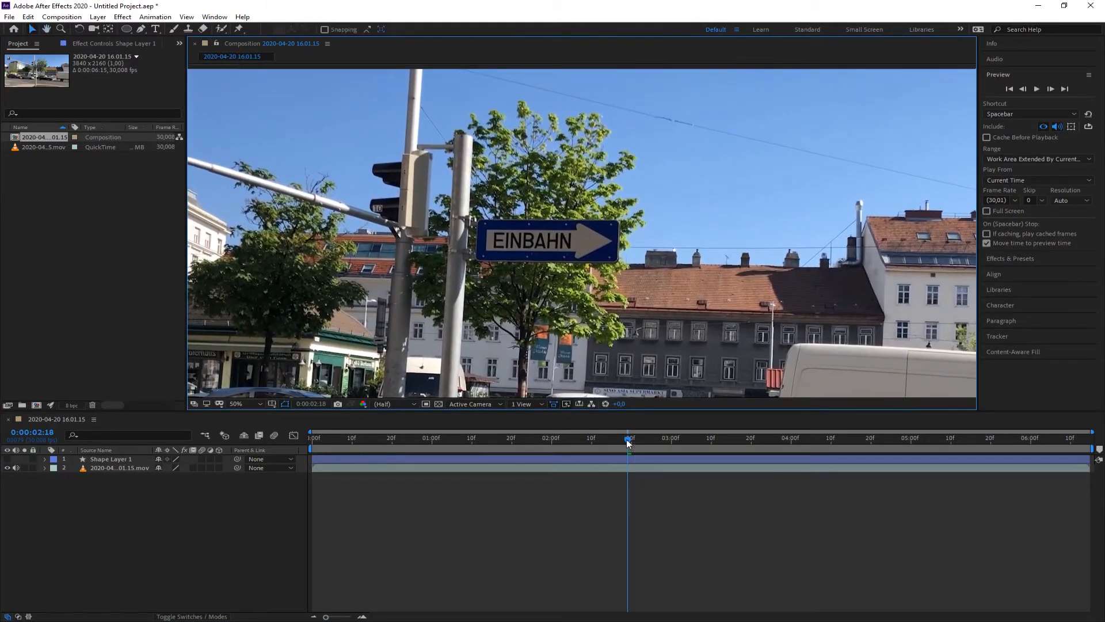
left_click_drag(627, 442, 299, 442)
left_click_drag(714, 293, 551, 234)
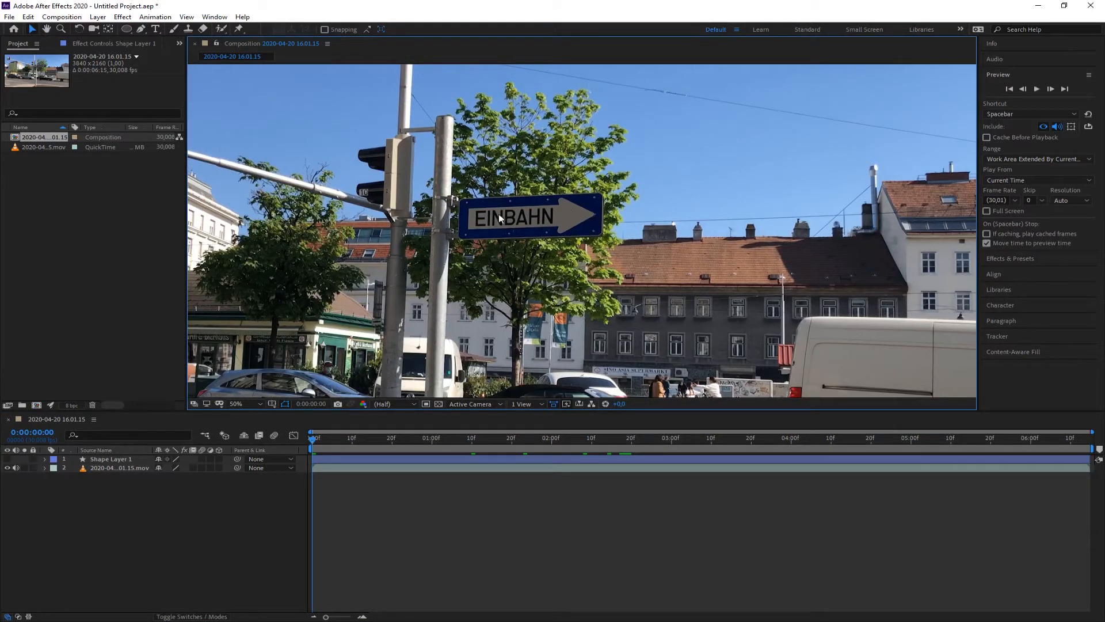
left_click(595, 214)
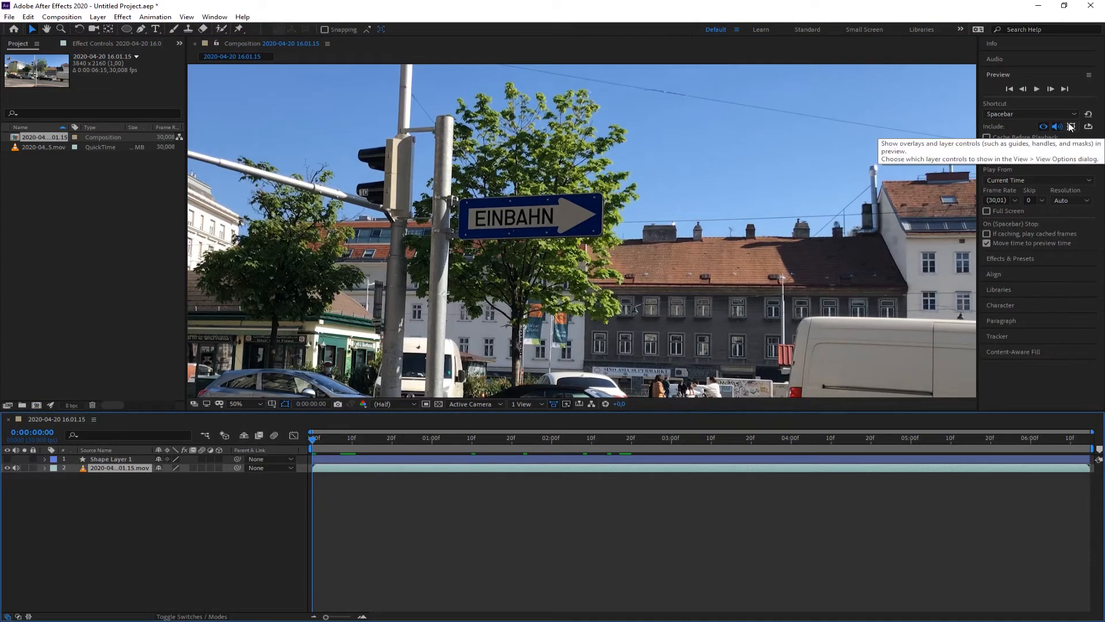
Open the Tracker panel to prepare motion tracking of the footage.
left_click(1000, 335)
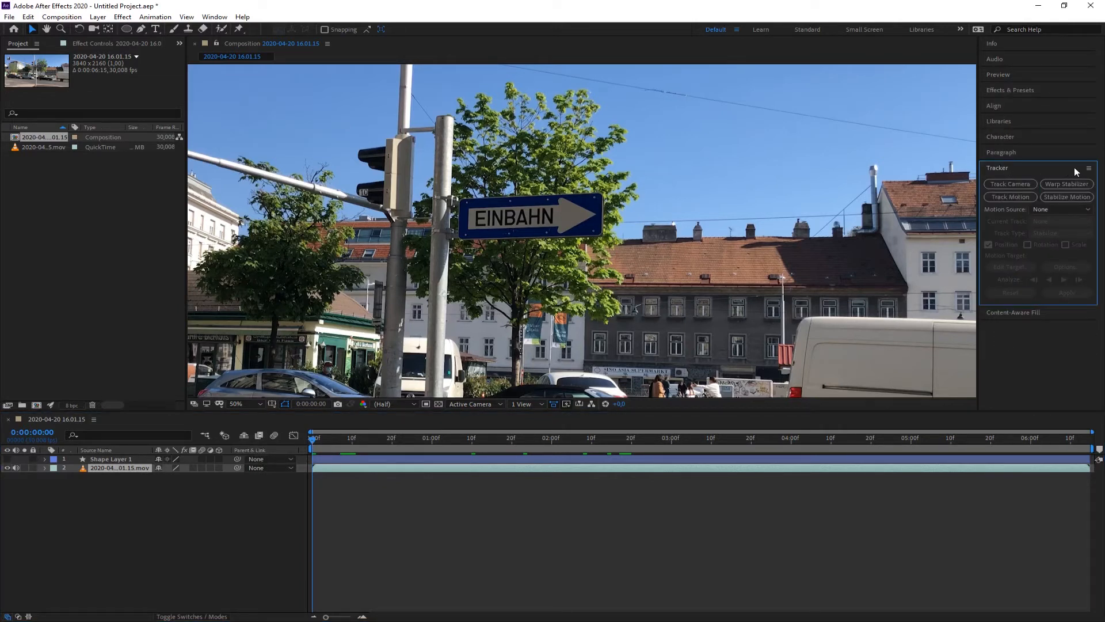
left_click(188, 18)
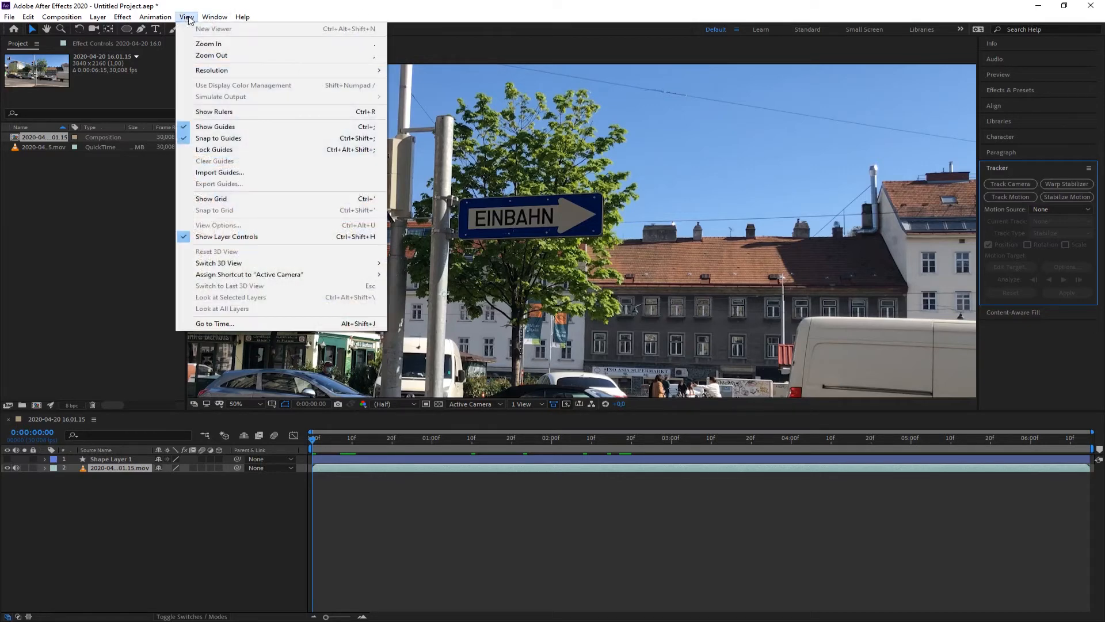
mouse_move(209, 19)
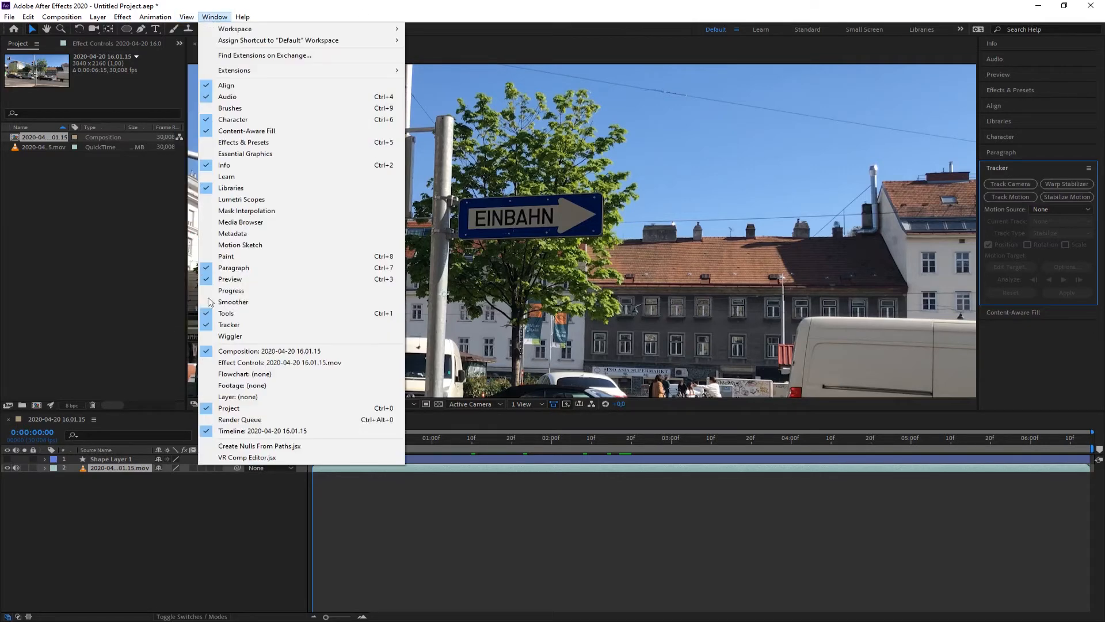
left_click(221, 325)
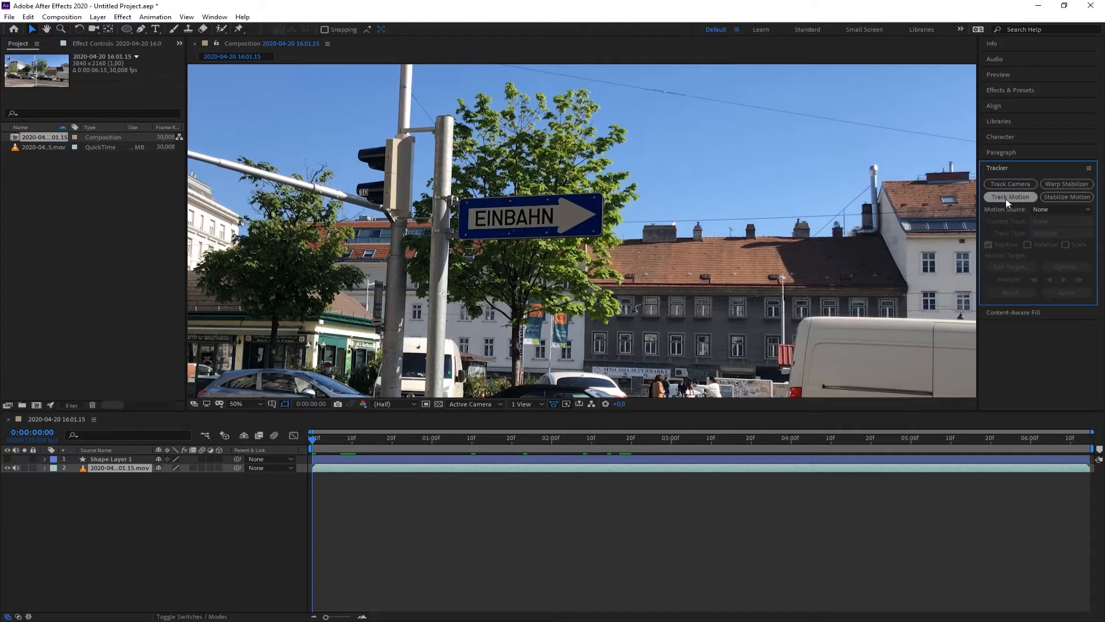
left_click(101, 507)
left_click(103, 469)
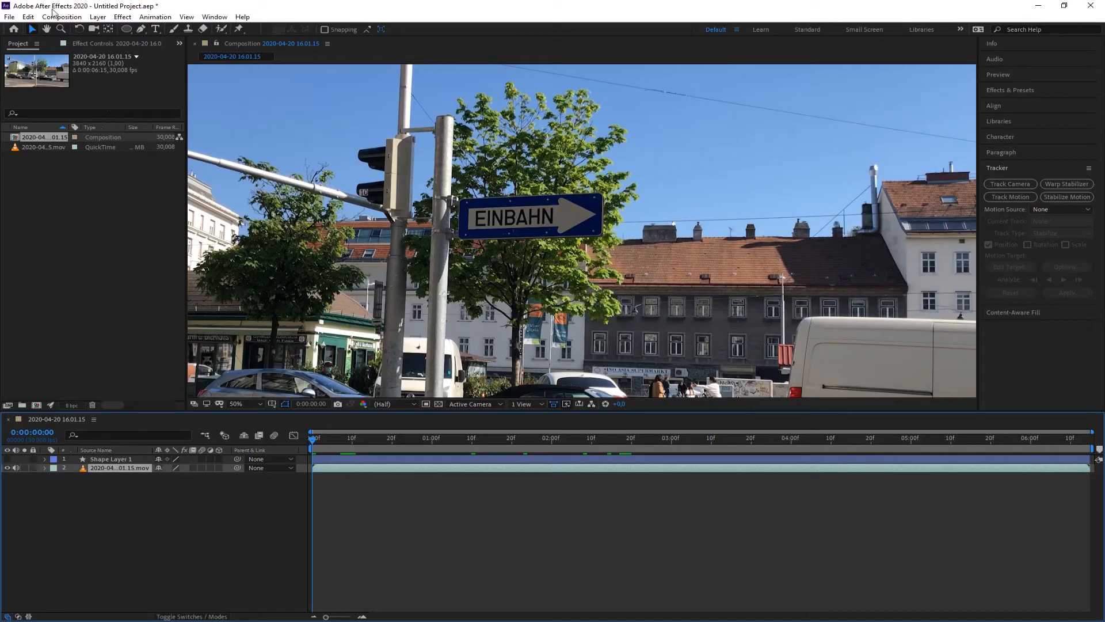
Add a new Null Object layer to the composition.
left_click(97, 18)
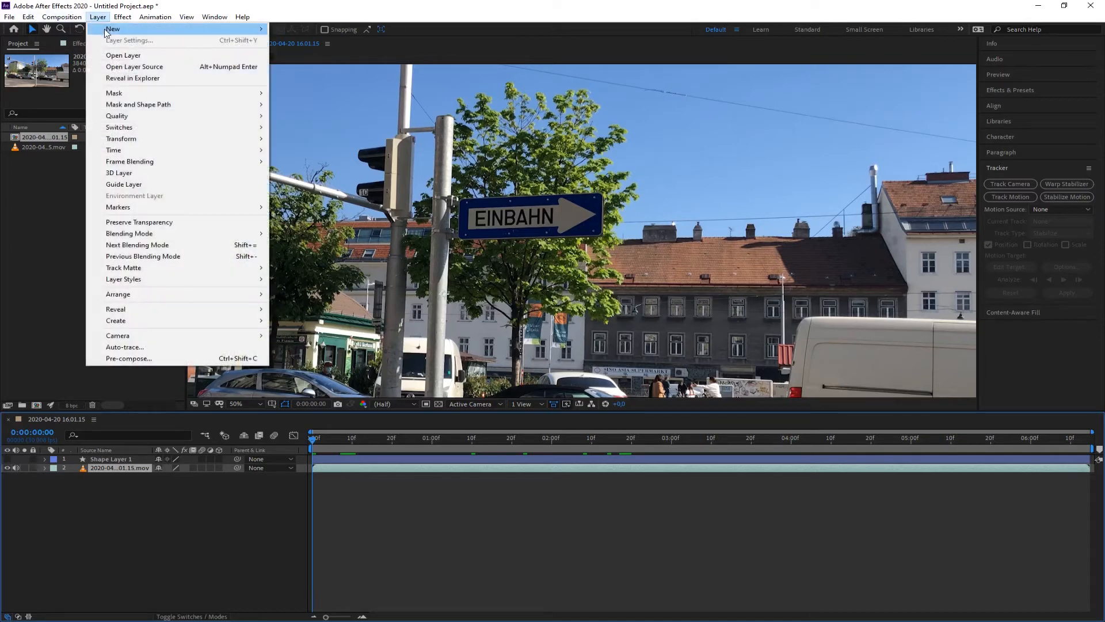
mouse_move(107, 30)
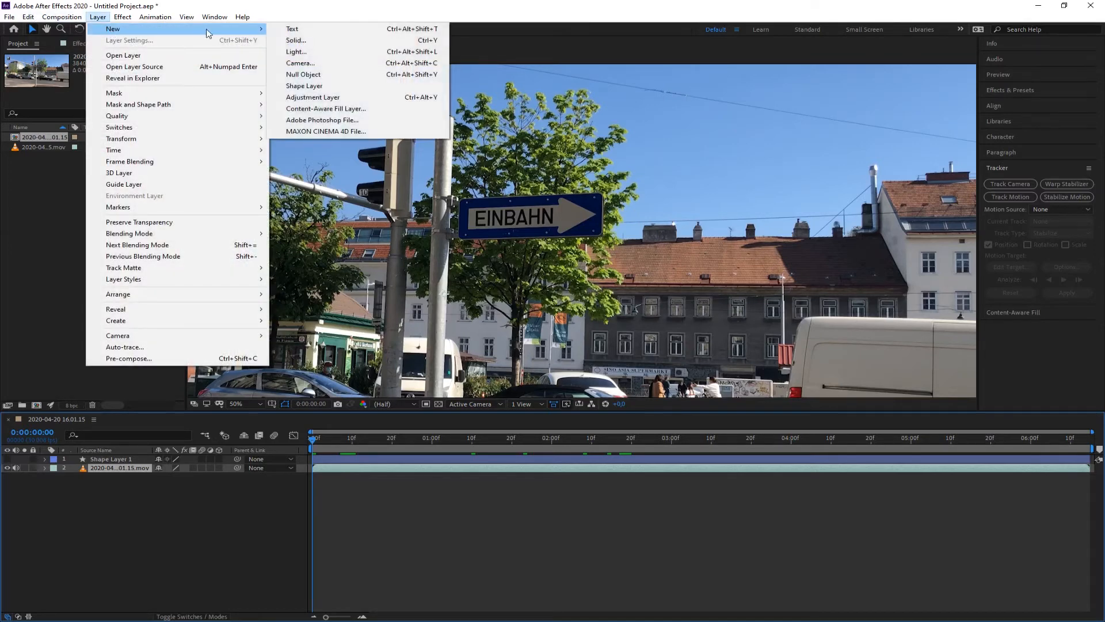
left_click(301, 74)
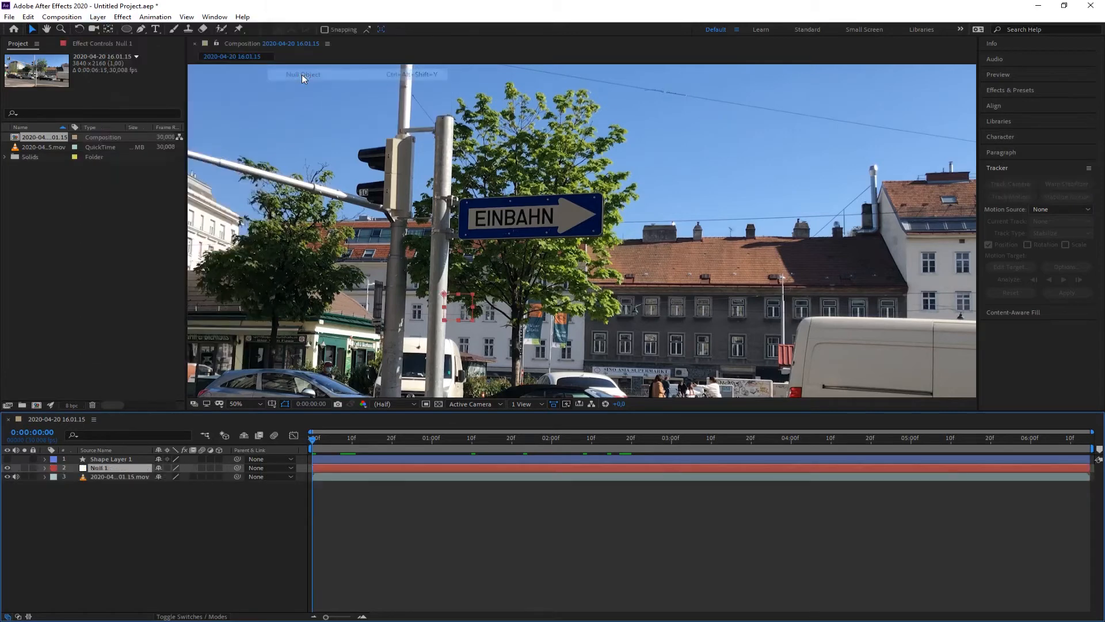
Select the footage layer and start Track Motion on it.
left_click(121, 478)
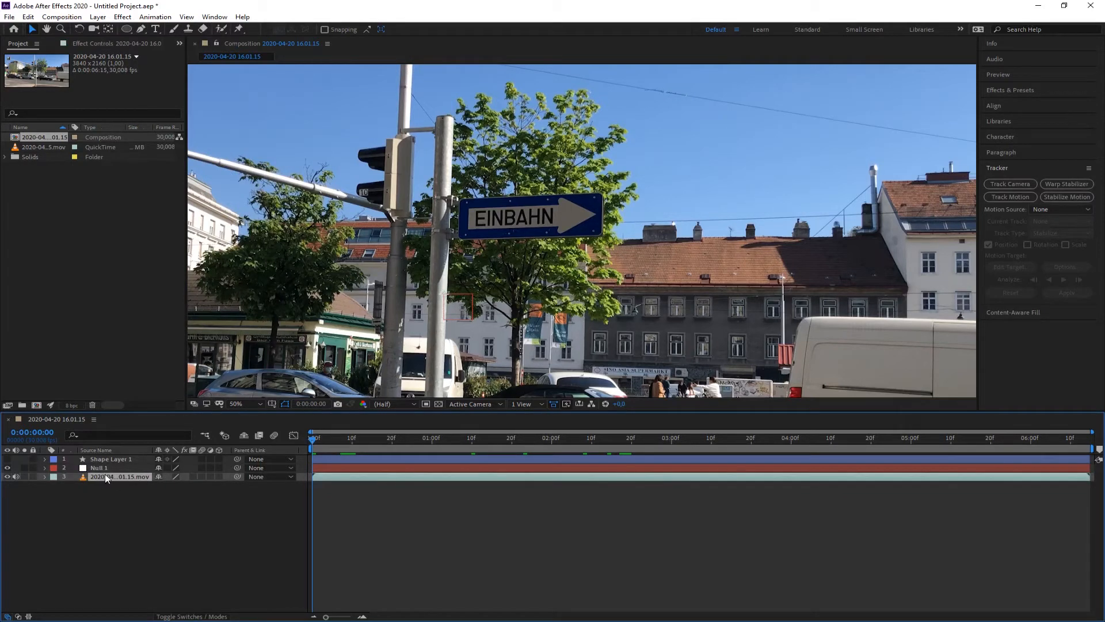
left_click(105, 485)
left_click(105, 475)
left_click(1002, 168)
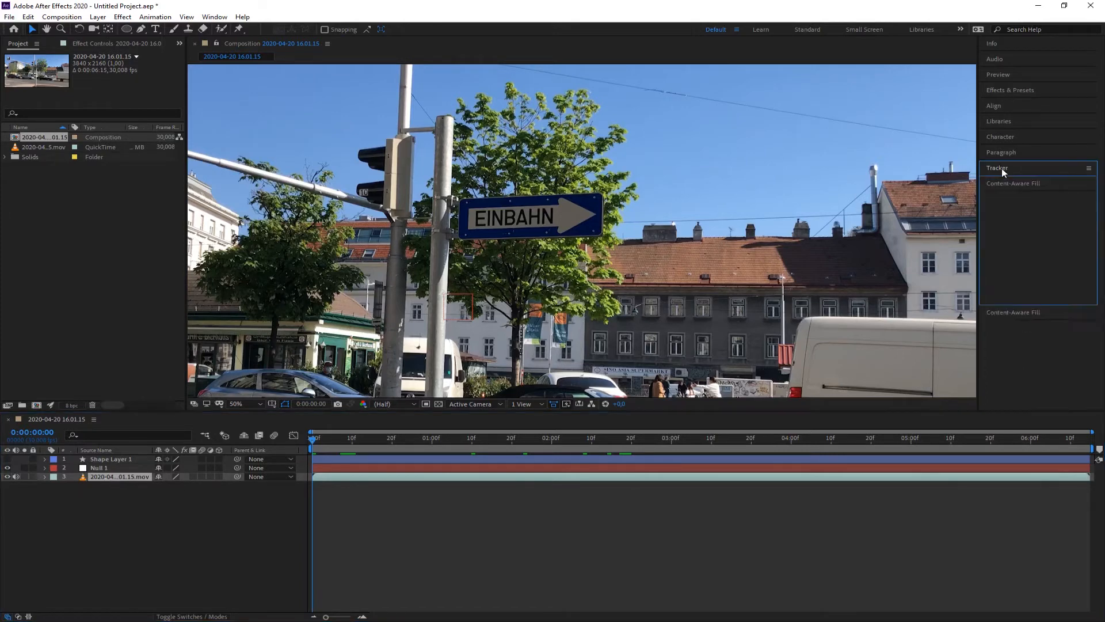
left_click(1008, 196)
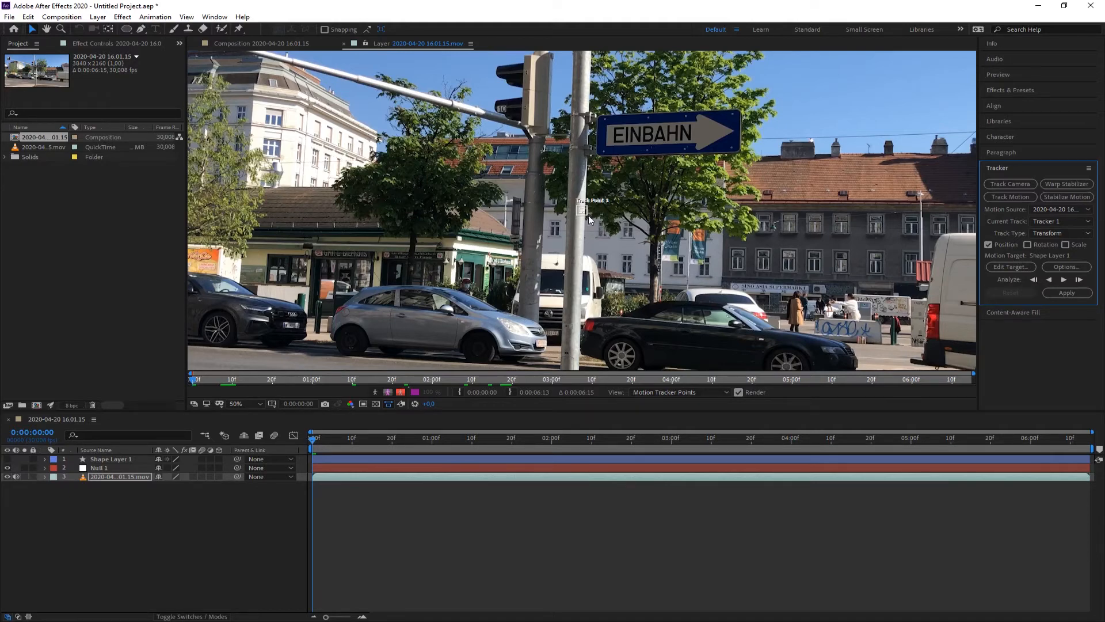
Place the track point on the tip of the sign's arrow and size its feature and search boxes around it.
left_click_drag(588, 216, 498, 282)
scroll(580, 224, "up", 1)
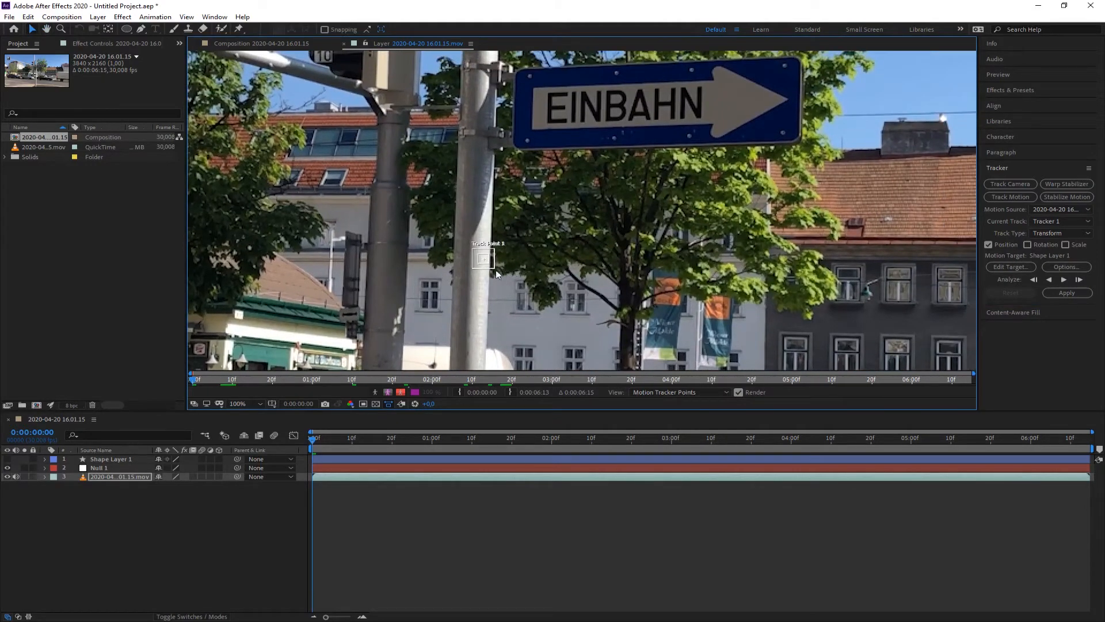
left_click_drag(498, 272, 513, 286)
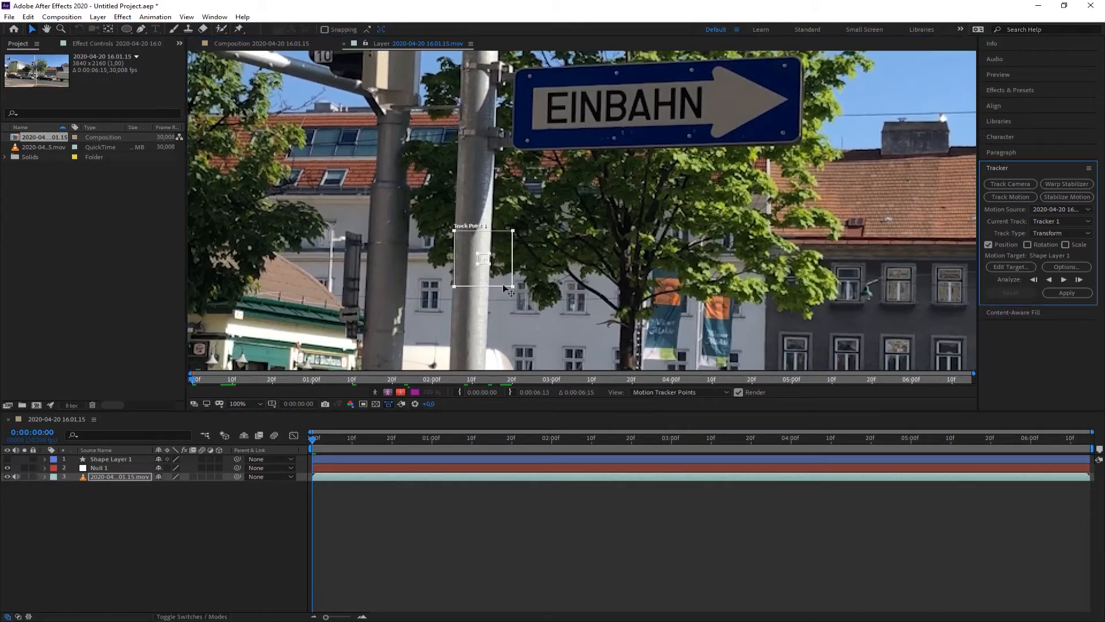
left_click_drag(513, 286, 501, 271)
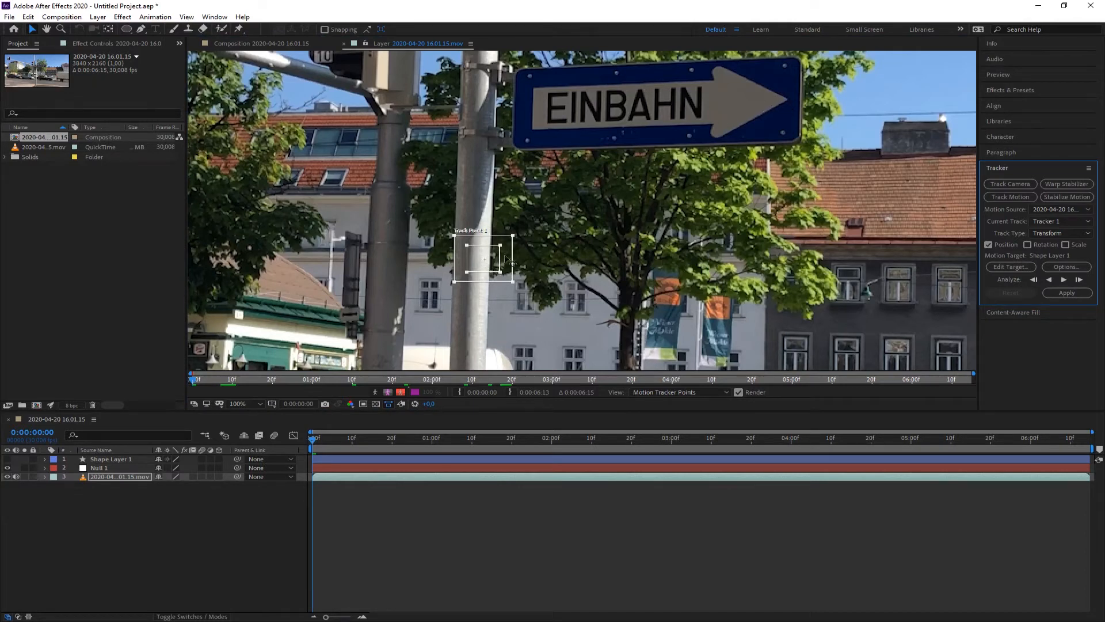
left_click_drag(500, 273, 769, 116)
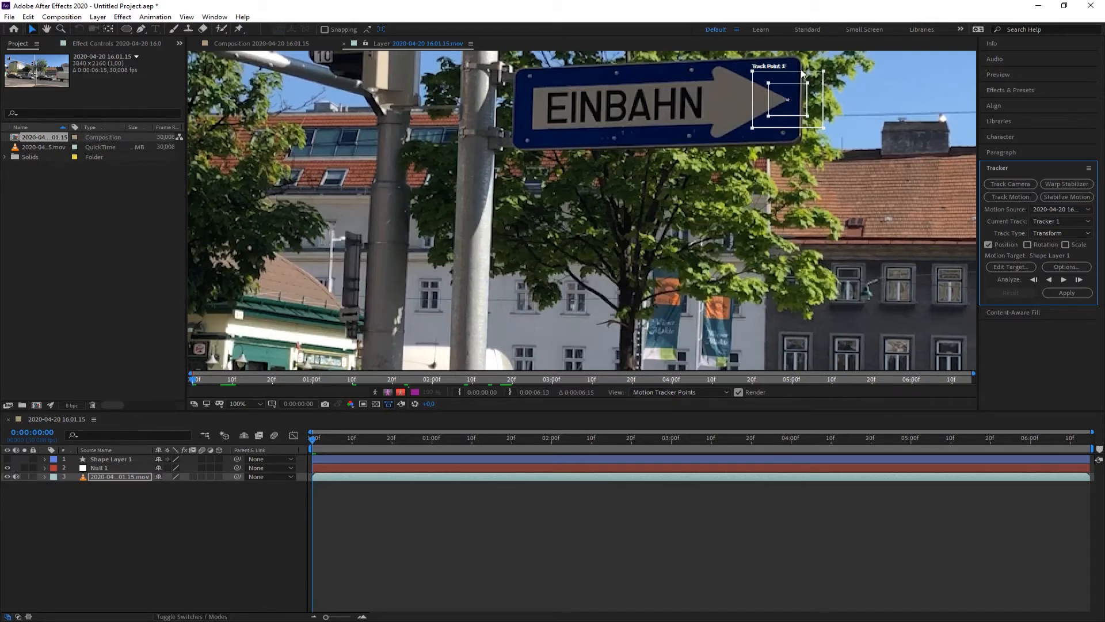
left_click_drag(769, 83, 746, 64)
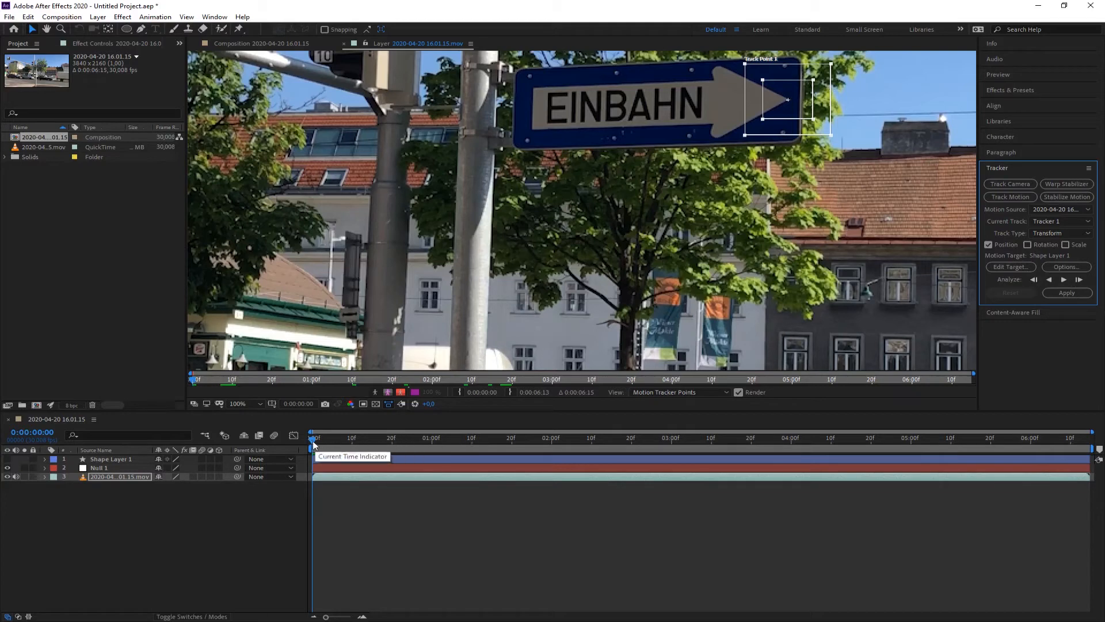
Analyze the track point forward, stopping the analysis partway through.
left_click(1064, 280)
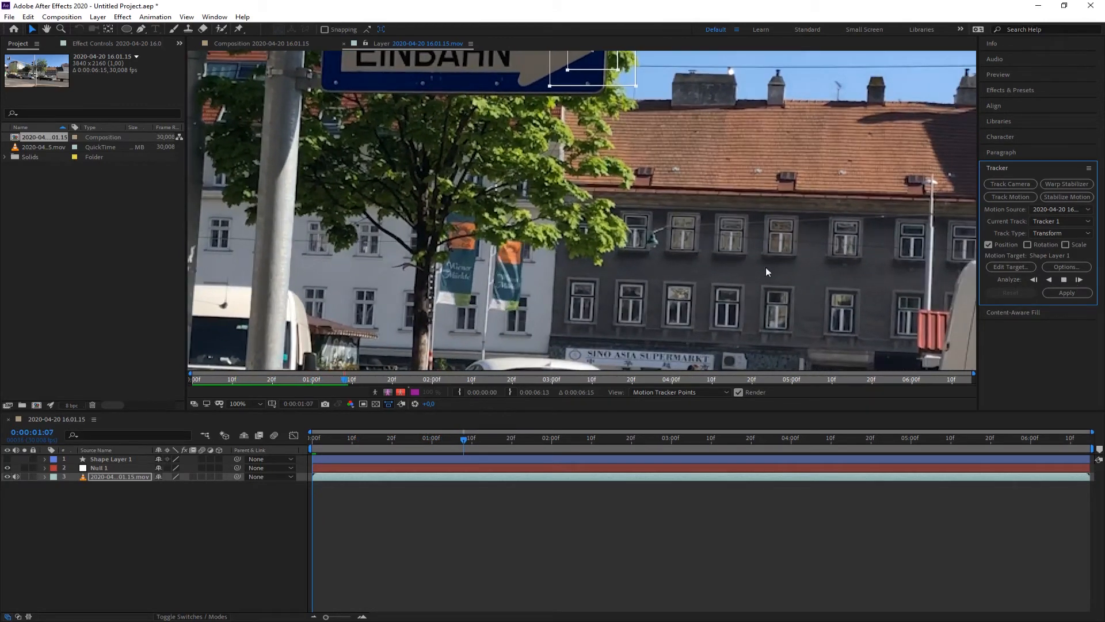
left_click(677, 219)
left_click_drag(650, 168, 655, 270)
Return to 1:05 and resume analyzing the track forward to the end of the clip.
key("v")
key("comma")
key("comma")
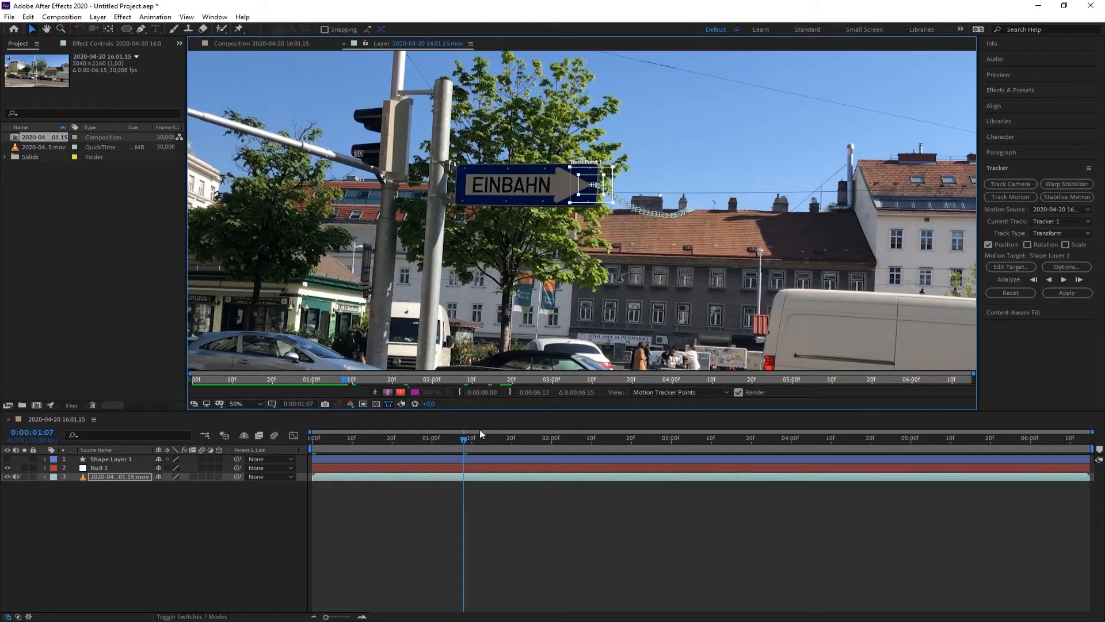
left_click_drag(464, 440, 454, 439)
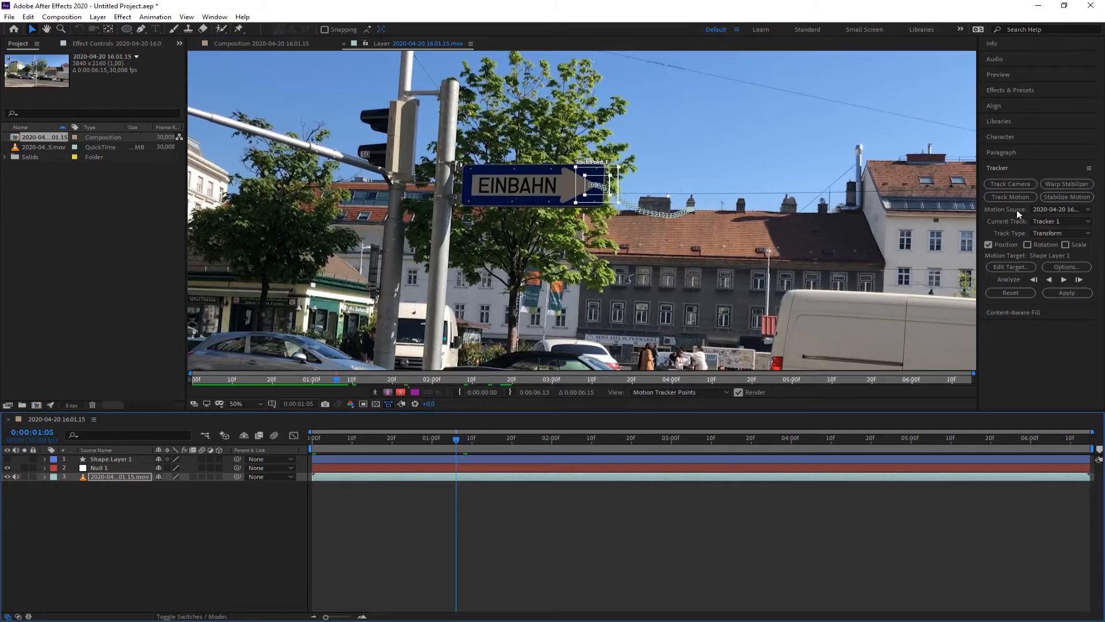
left_click(1064, 280)
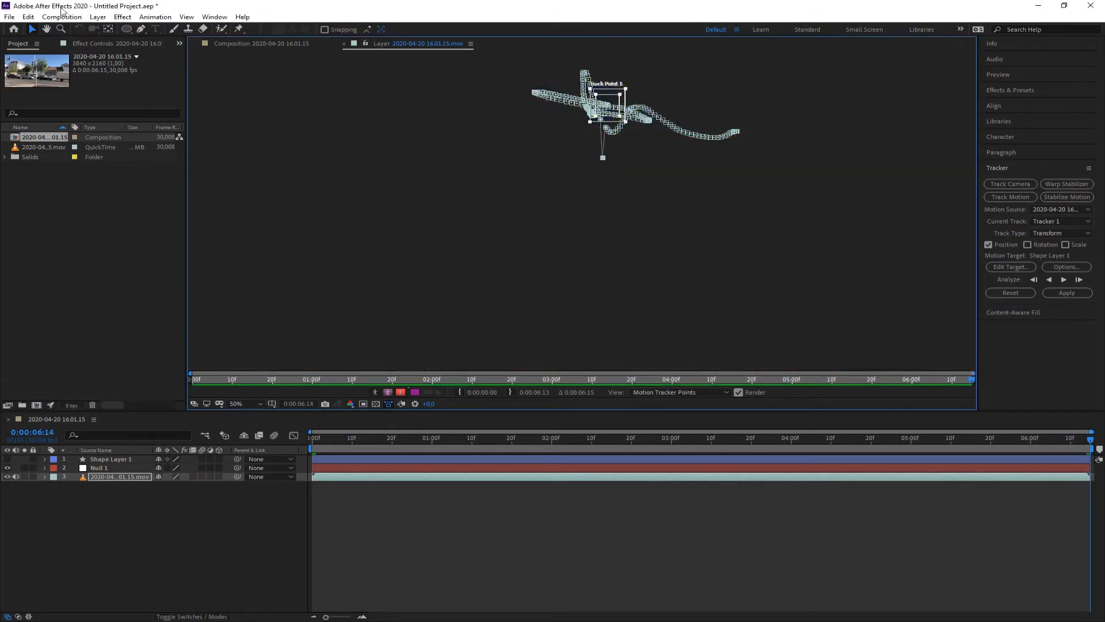
Zoom in closely on the arrow tip to inspect the tracked path points.
left_click(28, 16)
left_click(46, 26)
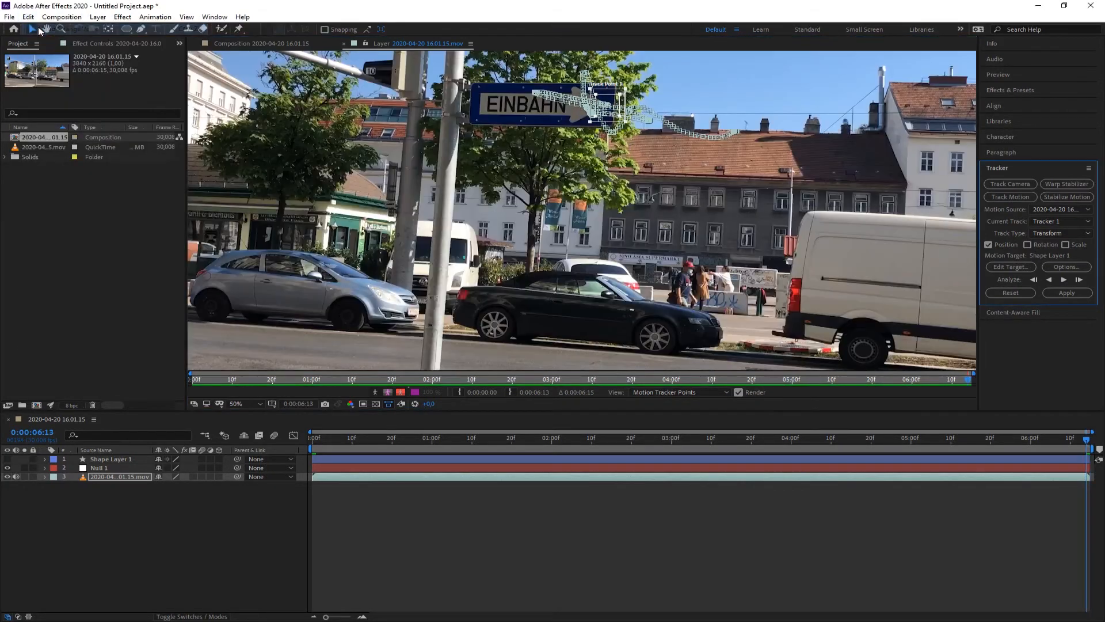
scroll(598, 110, "up", 2)
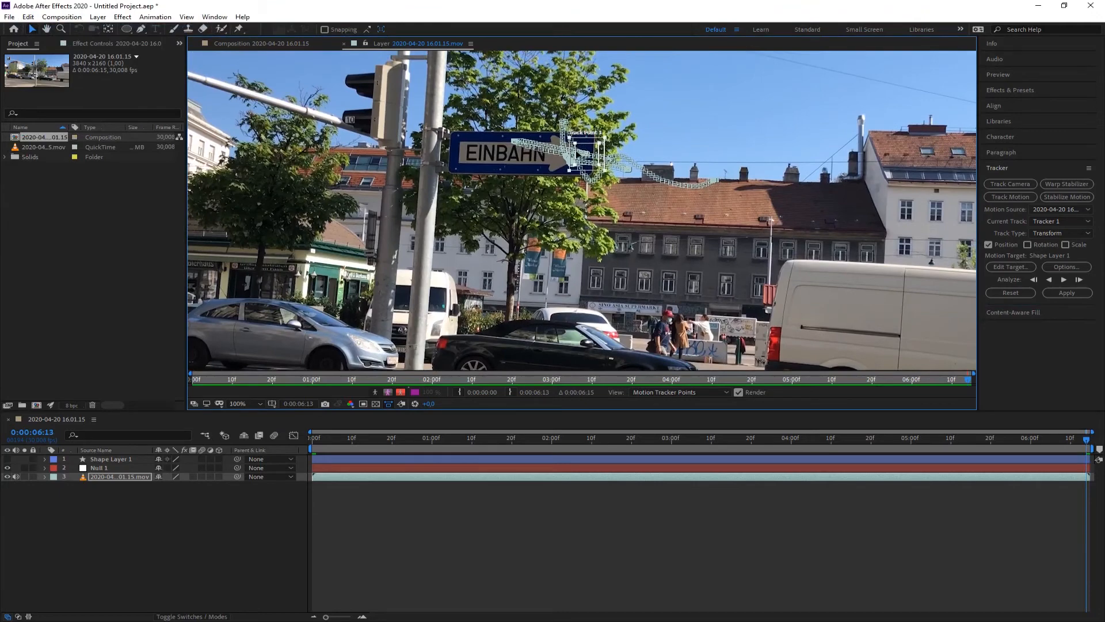
scroll(588, 213, "up", 1)
scroll(587, 212, "up", 2)
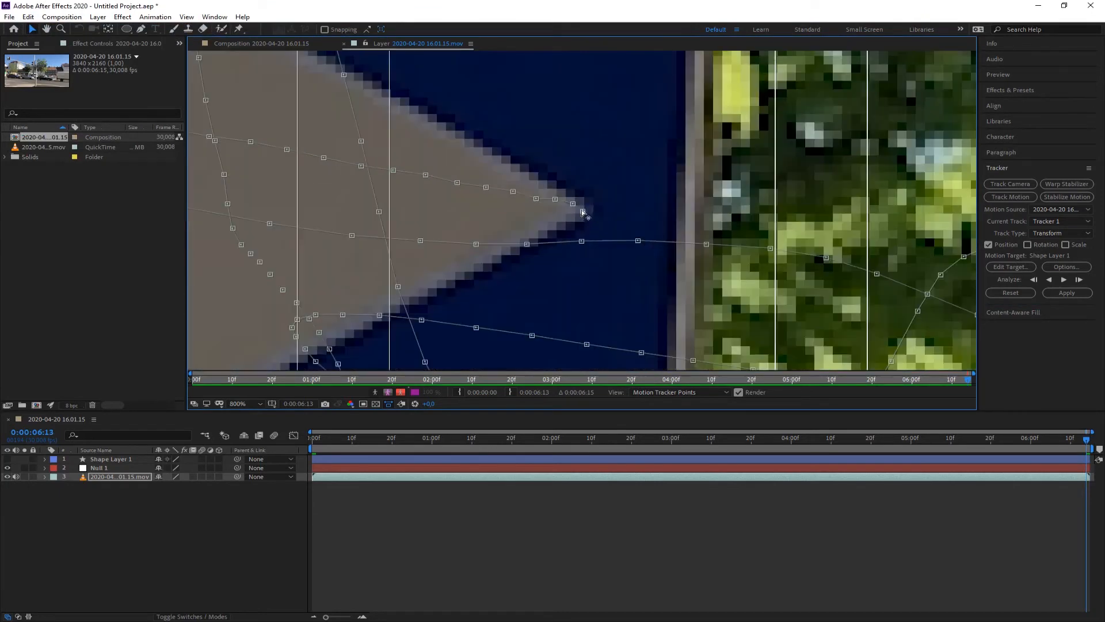
Set the tracker's motion target to the Null 1 layer.
scroll(582, 212, "down", 2)
scroll(582, 212, "down", 4)
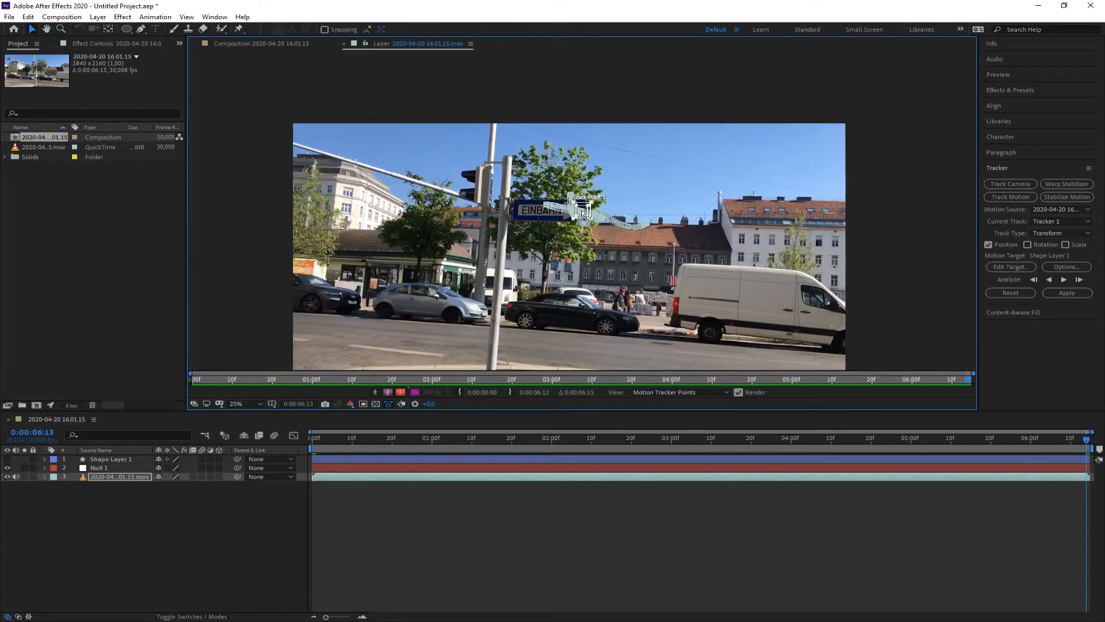
left_click_drag(550, 250, 553, 205)
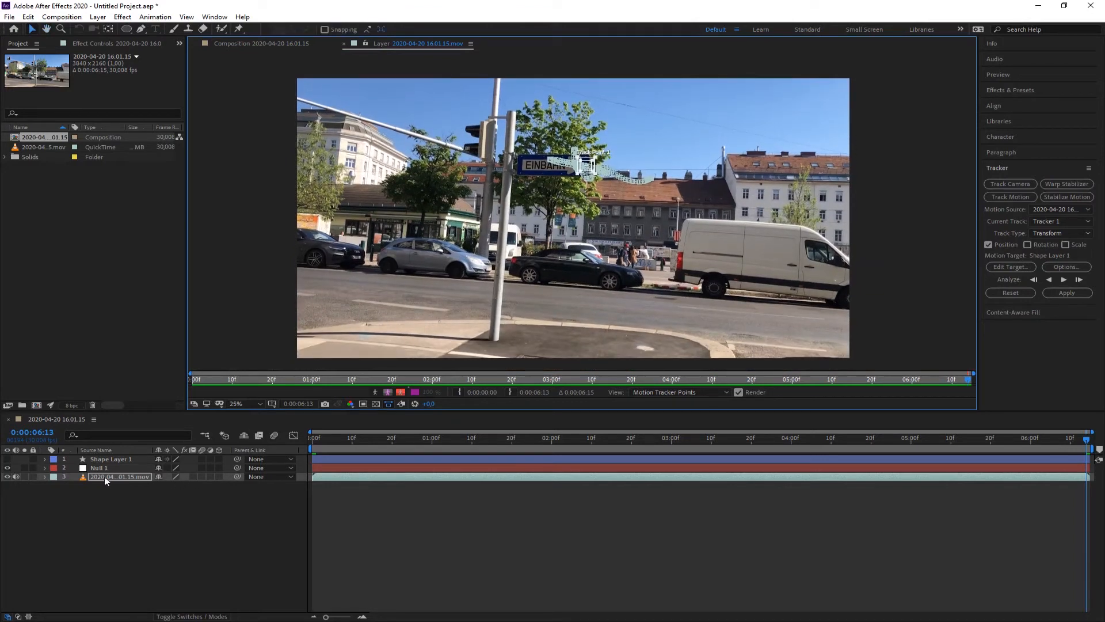
left_click(1010, 267)
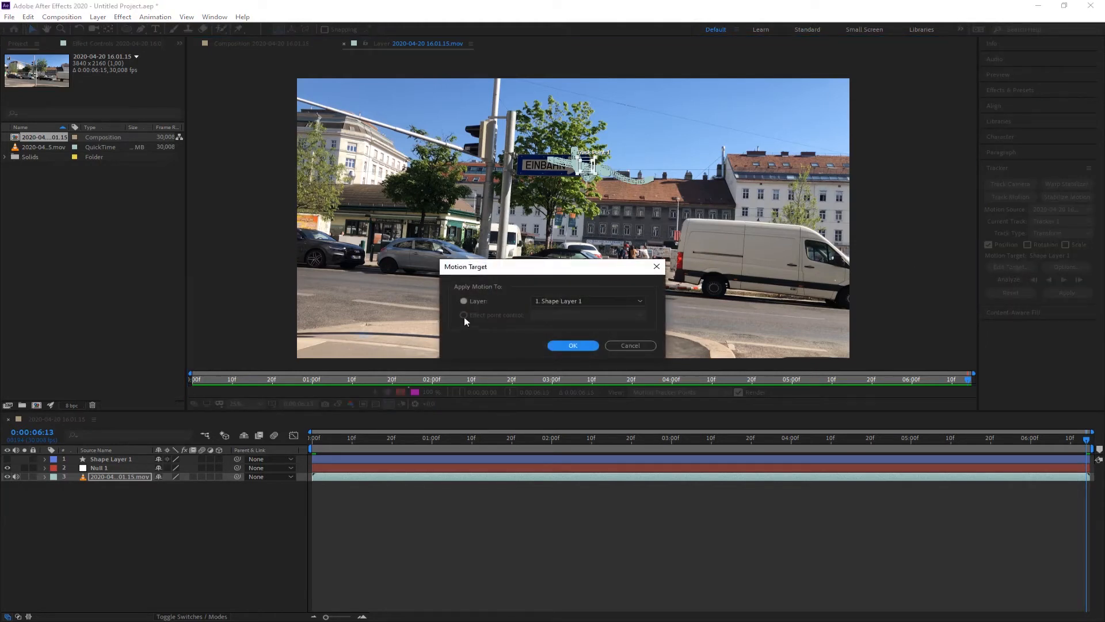
left_click(591, 300)
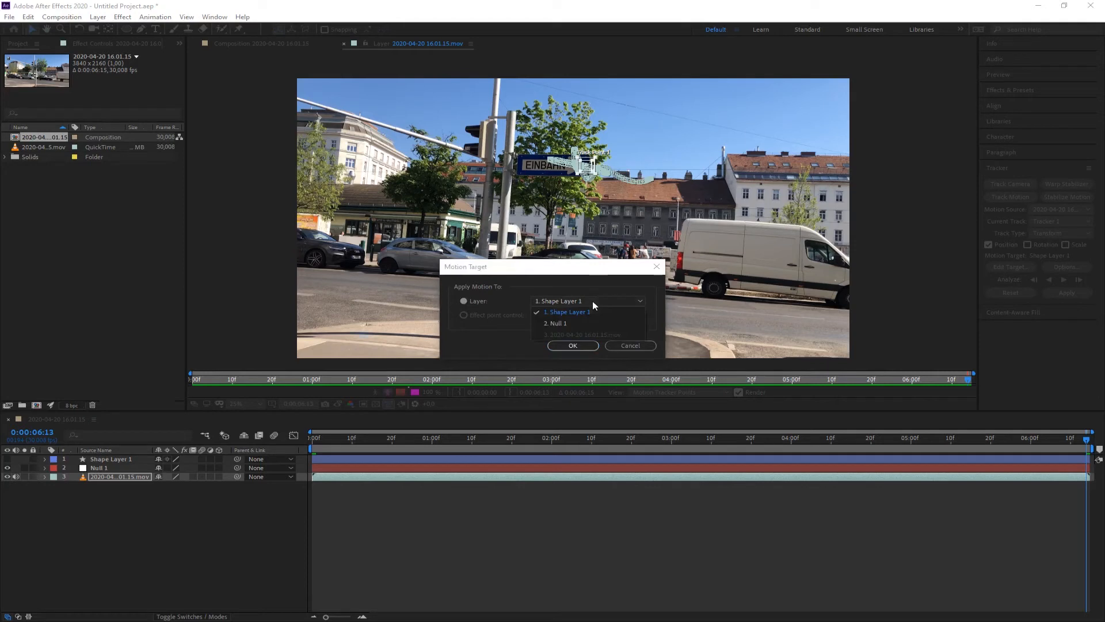
left_click(564, 323)
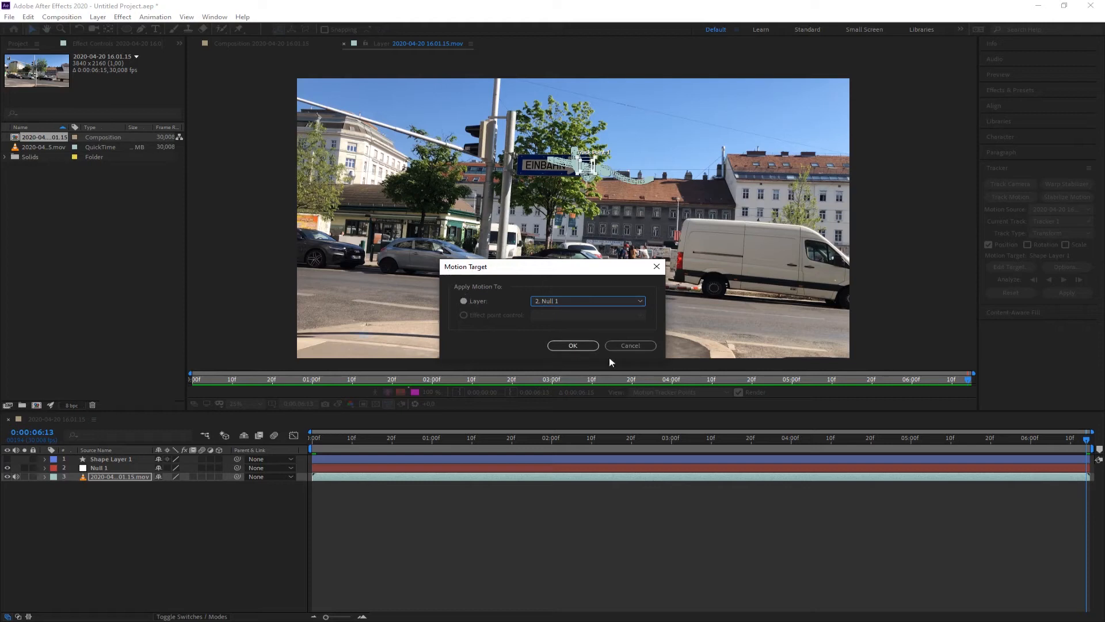
left_click(573, 346)
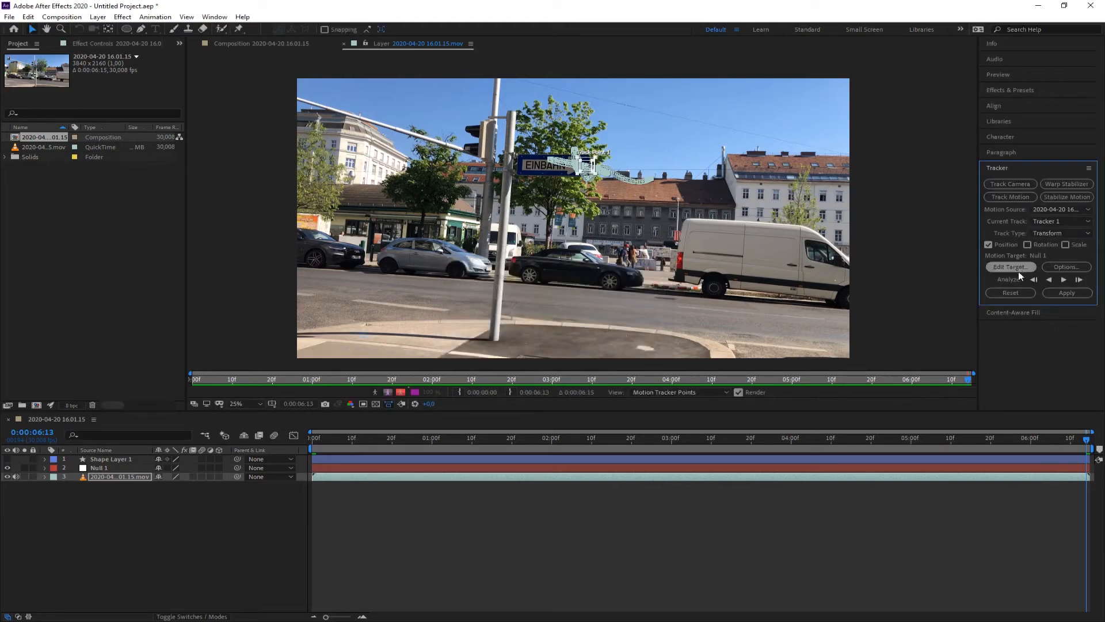
Apply the track data to the null with apply dimensions set to X and Y.
left_click(1061, 293)
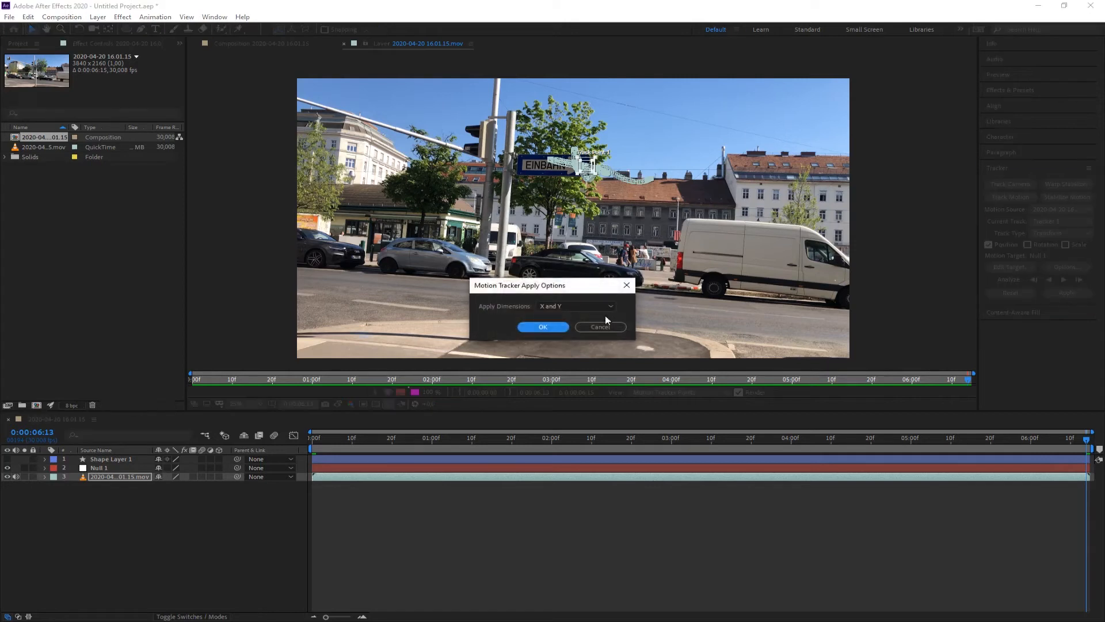
left_click(567, 305)
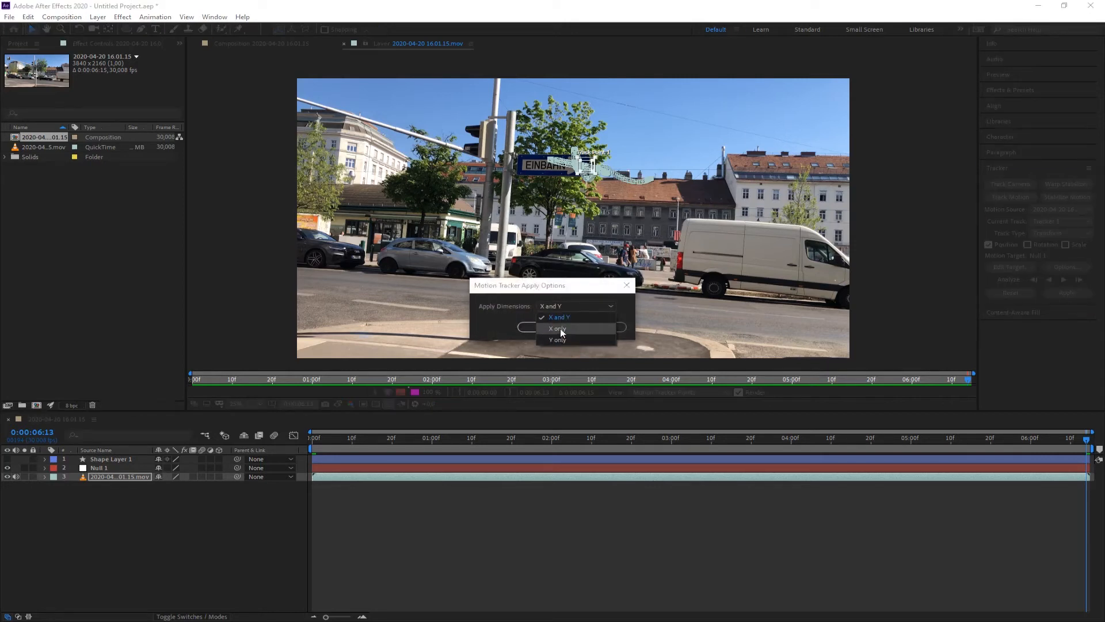
left_click(561, 318)
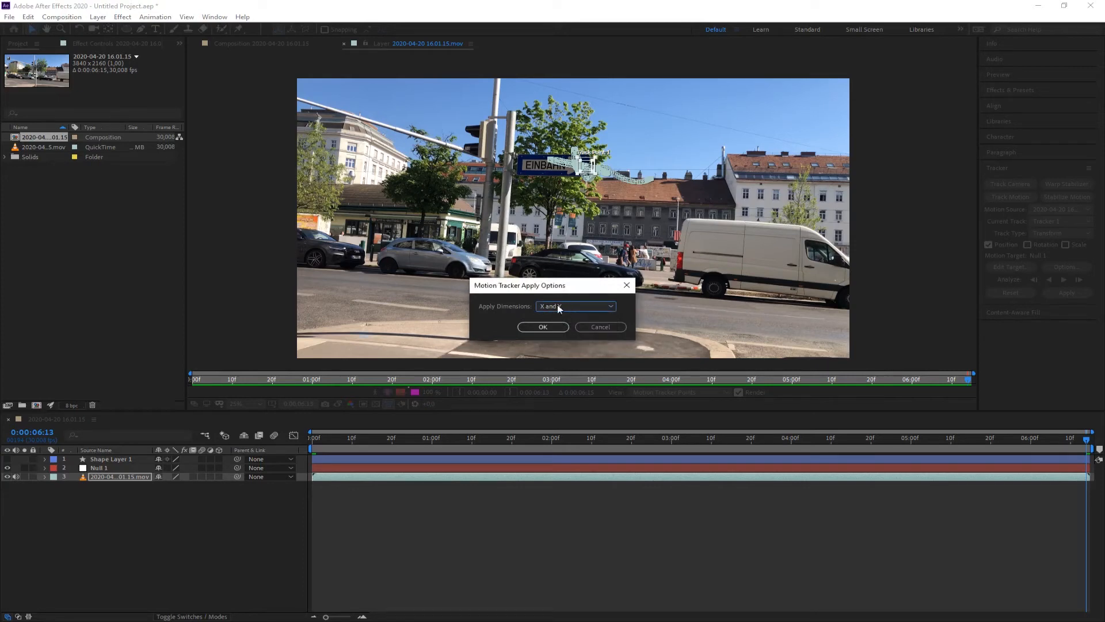
left_click(546, 326)
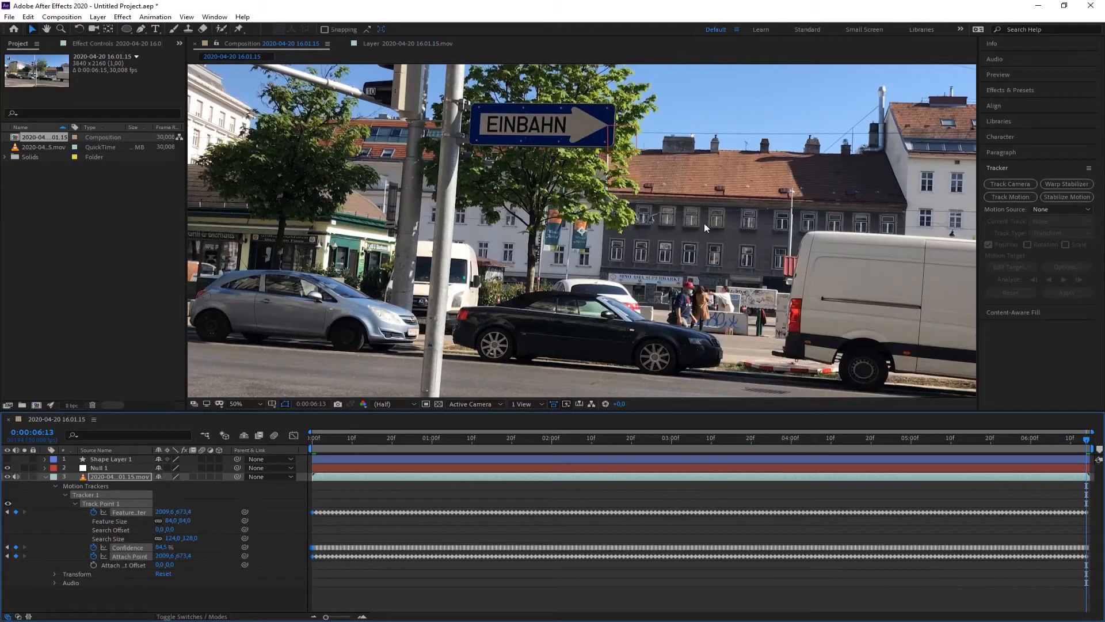
Scrub through the composition to check the null following the sign's arrow tip.
left_click(45, 476)
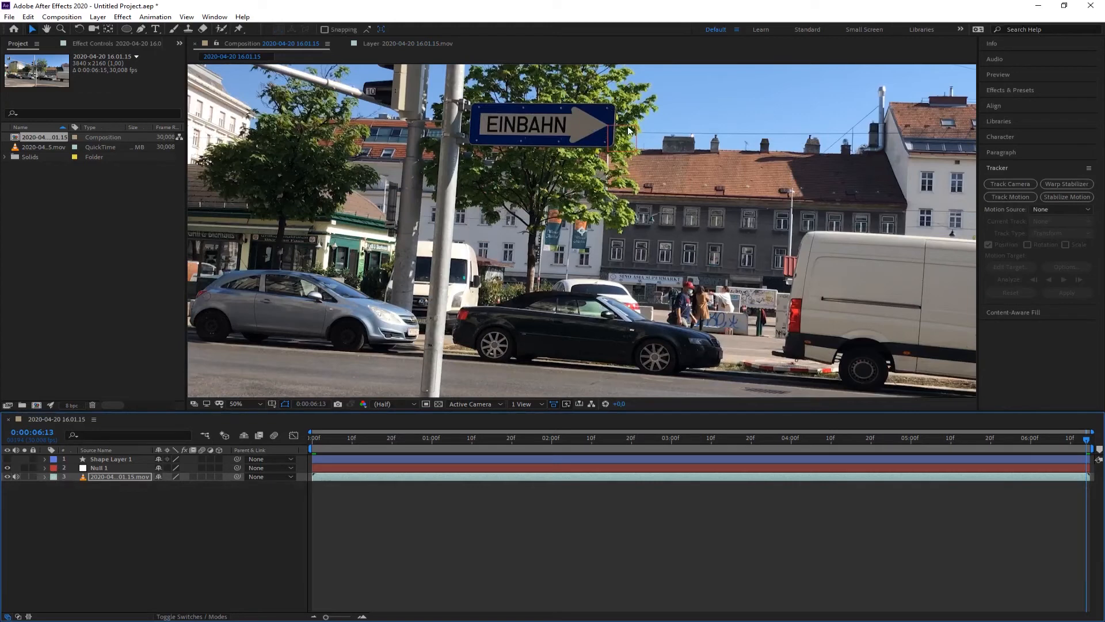
left_click(7, 467)
left_click(7, 467)
scroll(622, 137, "up", 4)
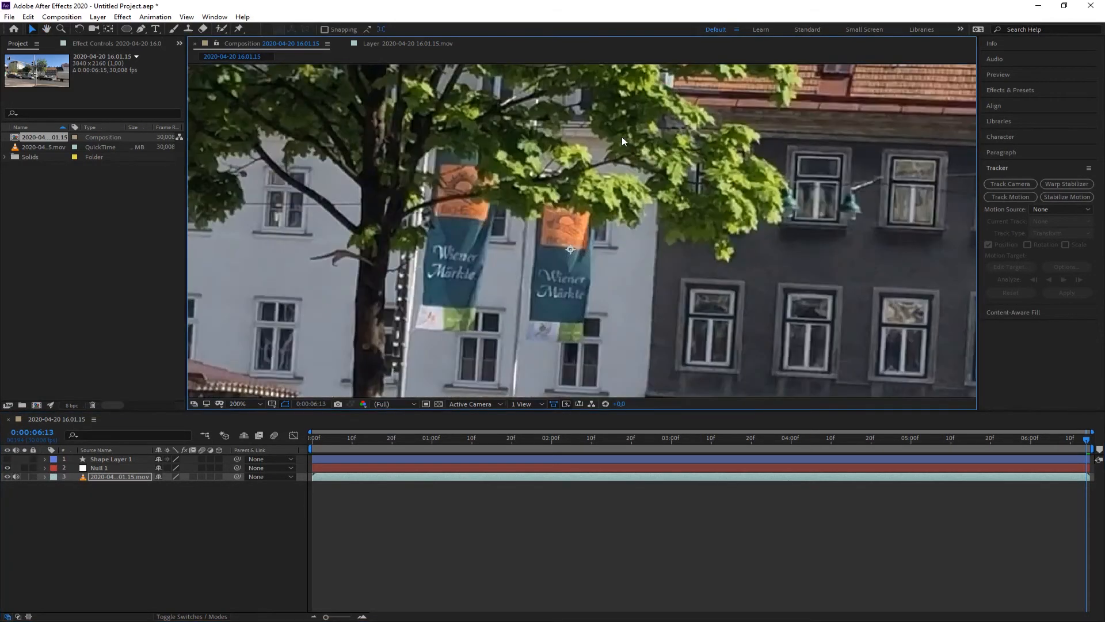
scroll(623, 283, "down", 2)
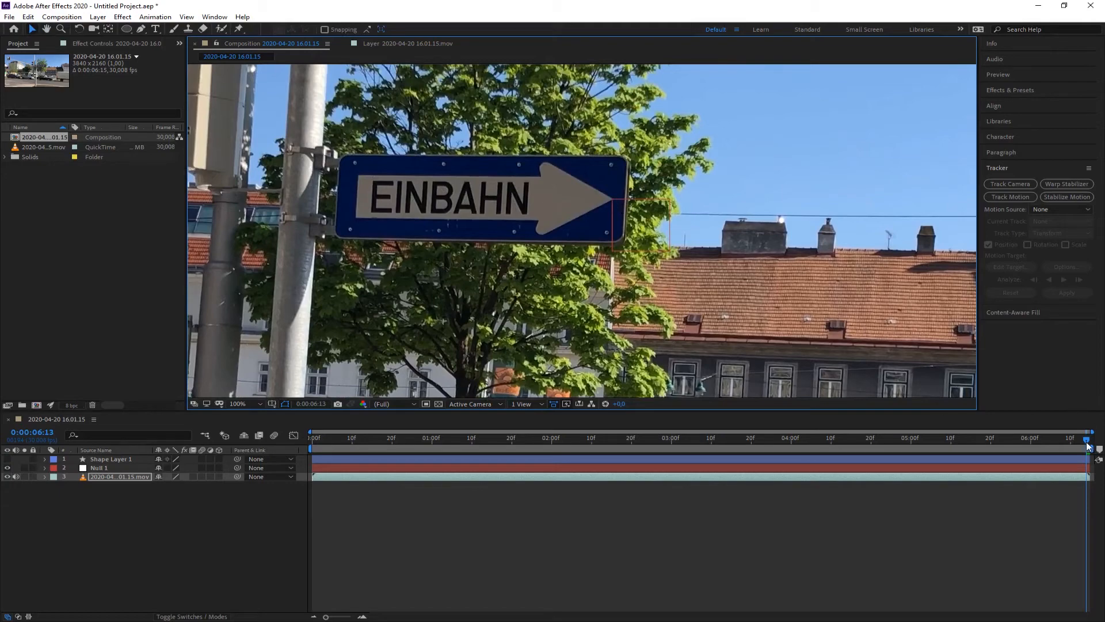
left_click_drag(1088, 445, 542, 389)
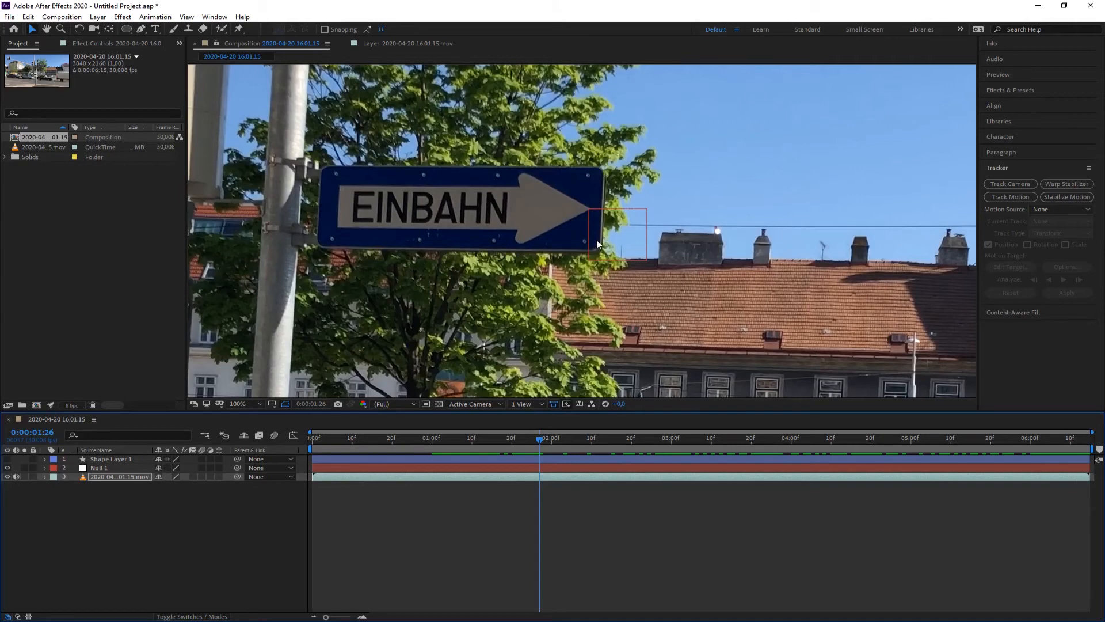
left_click_drag(598, 236, 532, 239)
left_click_drag(542, 448, 307, 449)
left_click(145, 512)
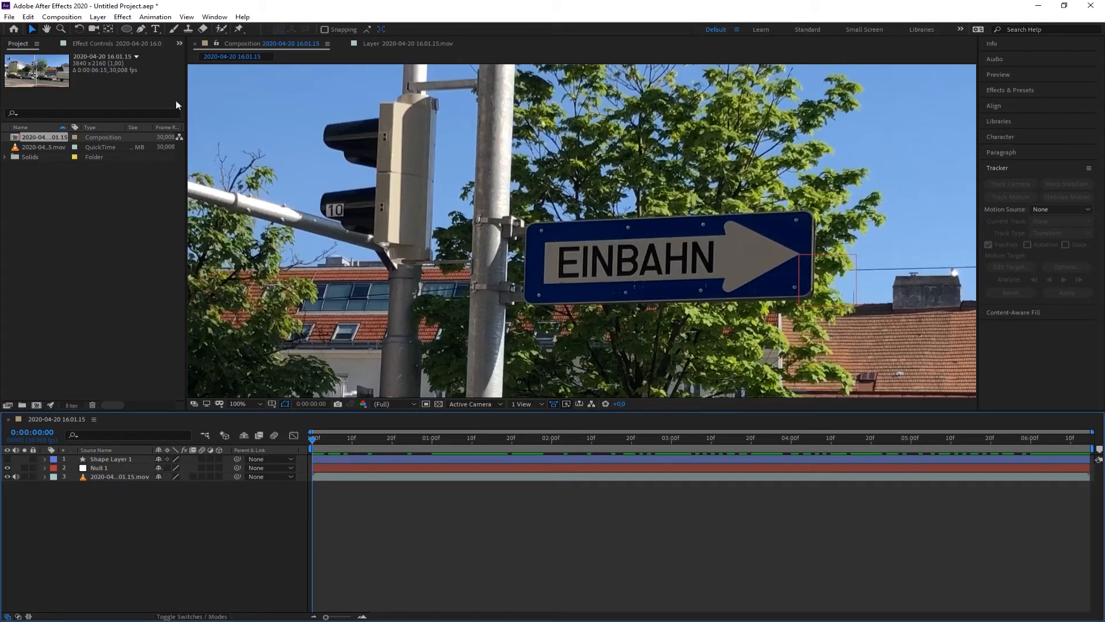
Draw a rounded rectangle around the EINBAHN sign at the start of the clip.
left_click(126, 29)
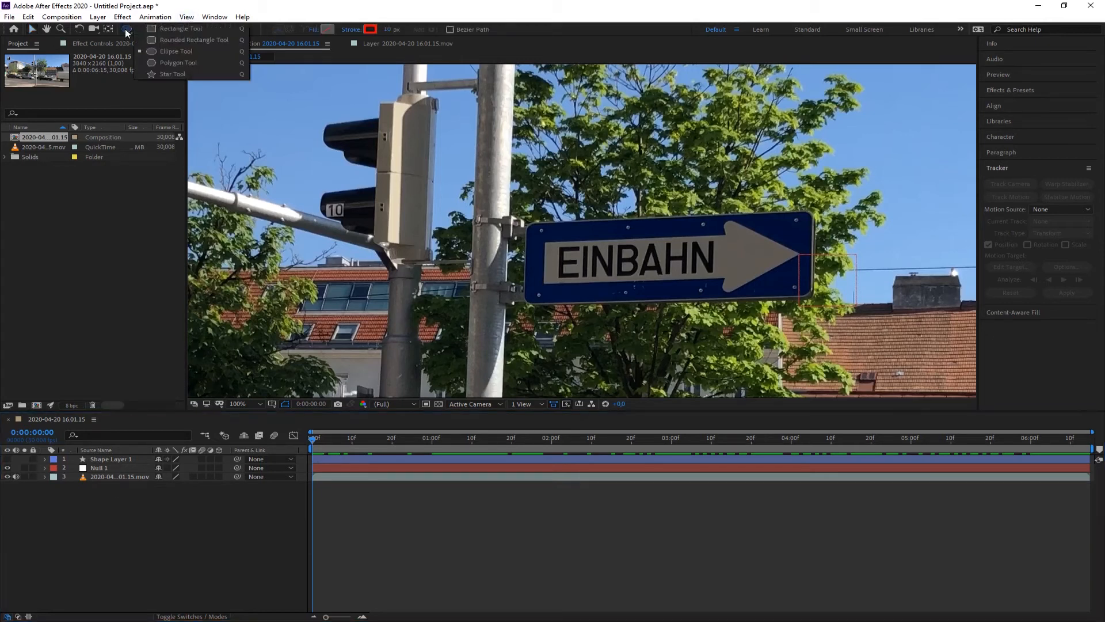
left_click(163, 41)
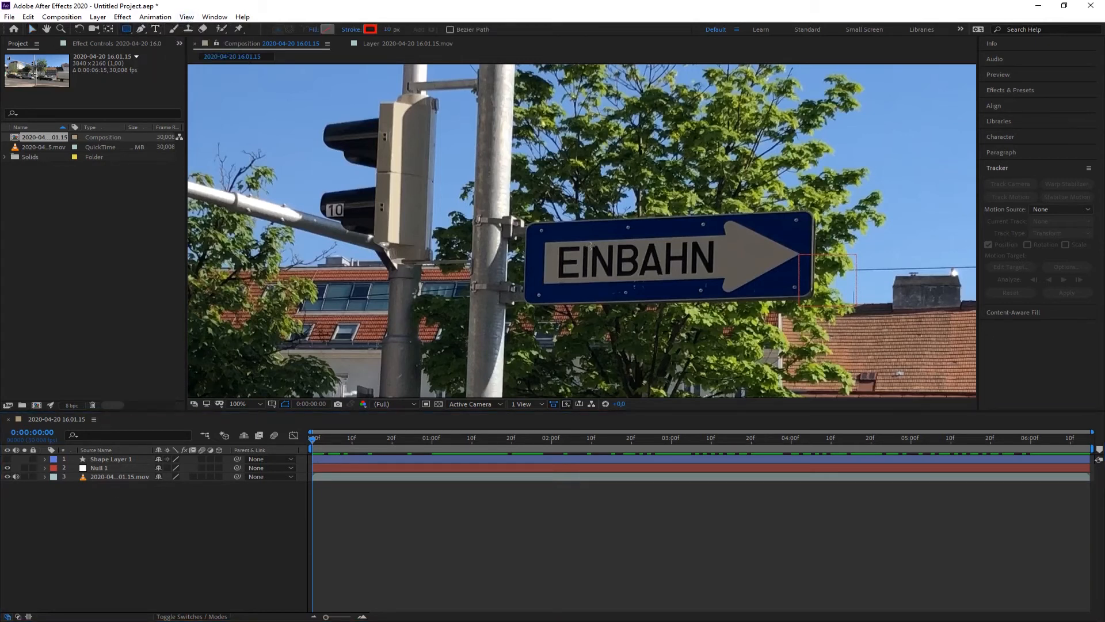
mouse_move(465, 179)
left_mouse_down()
mouse_move(492, 211)
mouse_move(733, 295)
mouse_move(900, 328)
mouse_move(895, 341)
mouse_move(879, 338)
left_mouse_up()
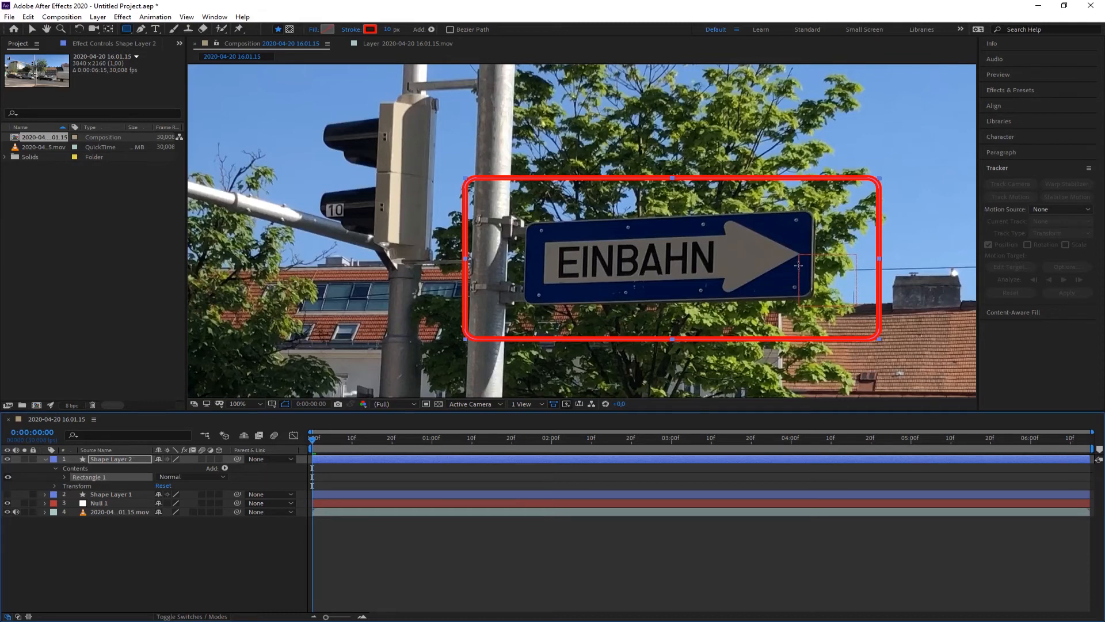
Draw a two-segment pen path from the rectangle's lower right corner down and across to the right.
scroll(347, 254, "down", 1)
left_click_drag(600, 277, 440, 226)
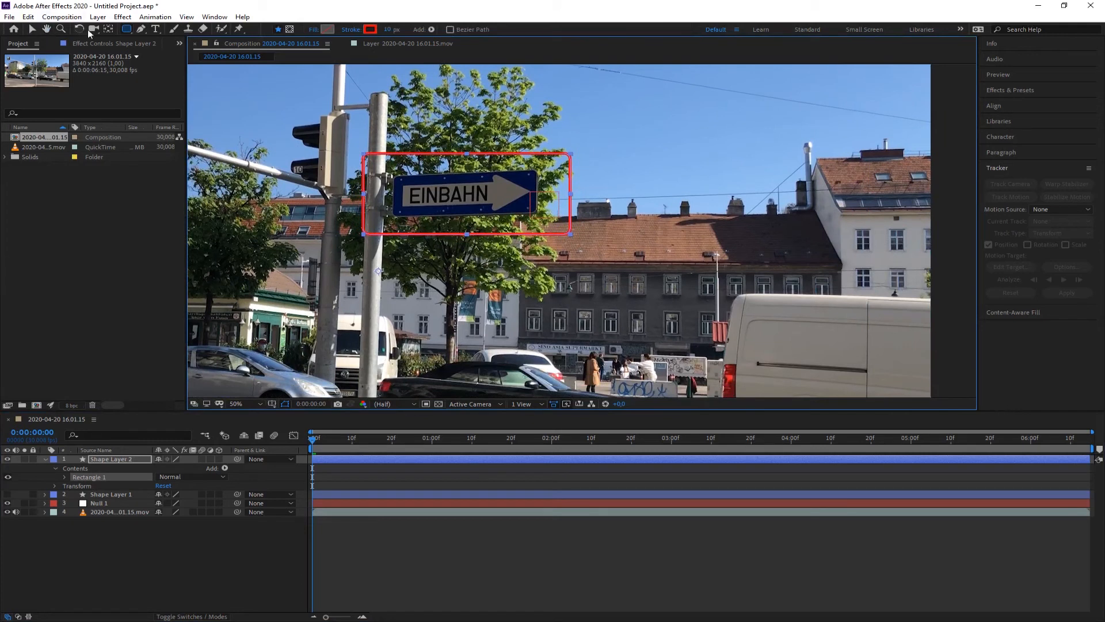
left_click(141, 29)
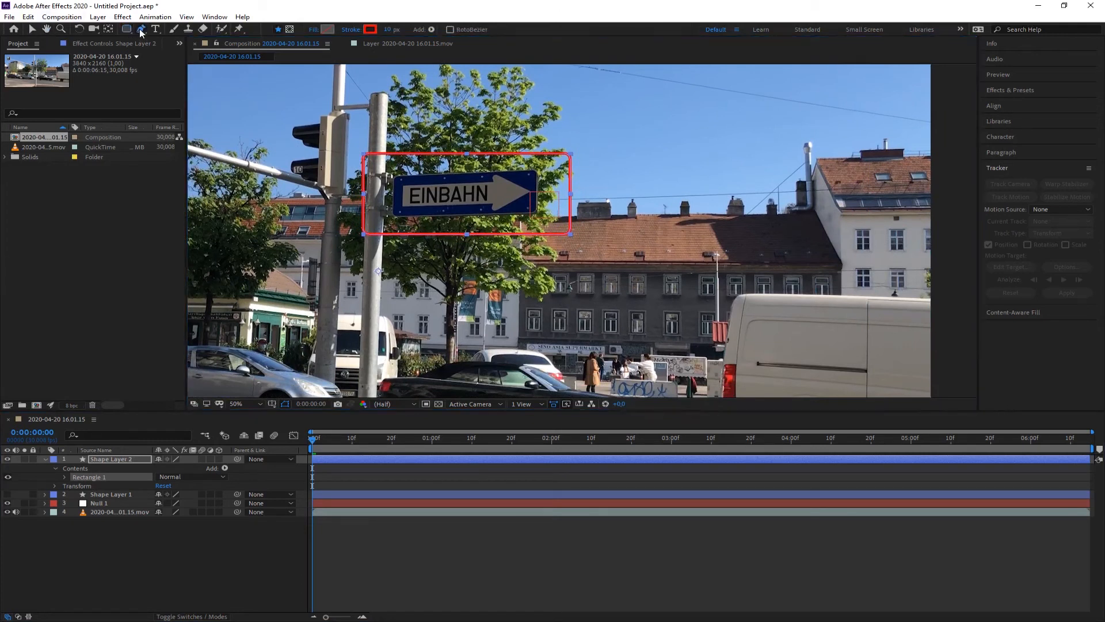
left_click(695, 346)
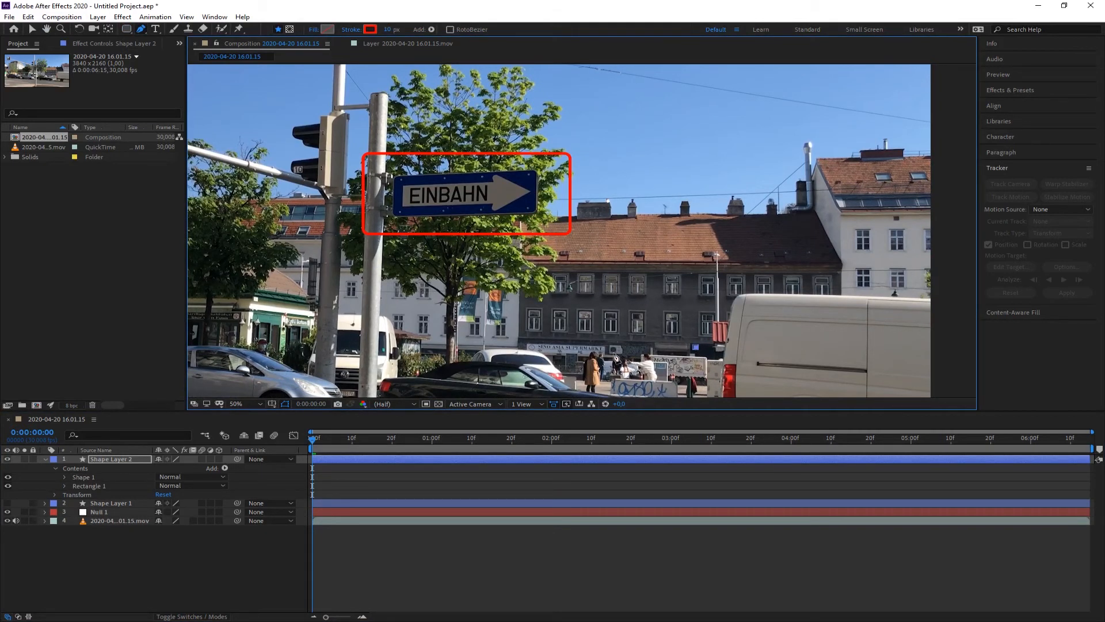
left_click(608, 348)
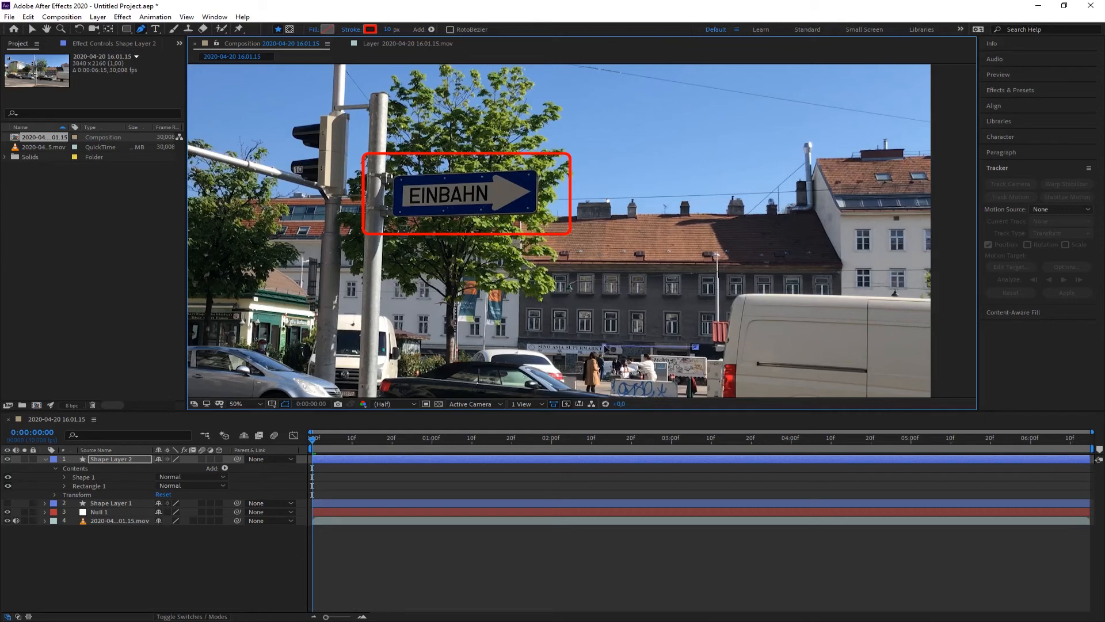
left_click(568, 234)
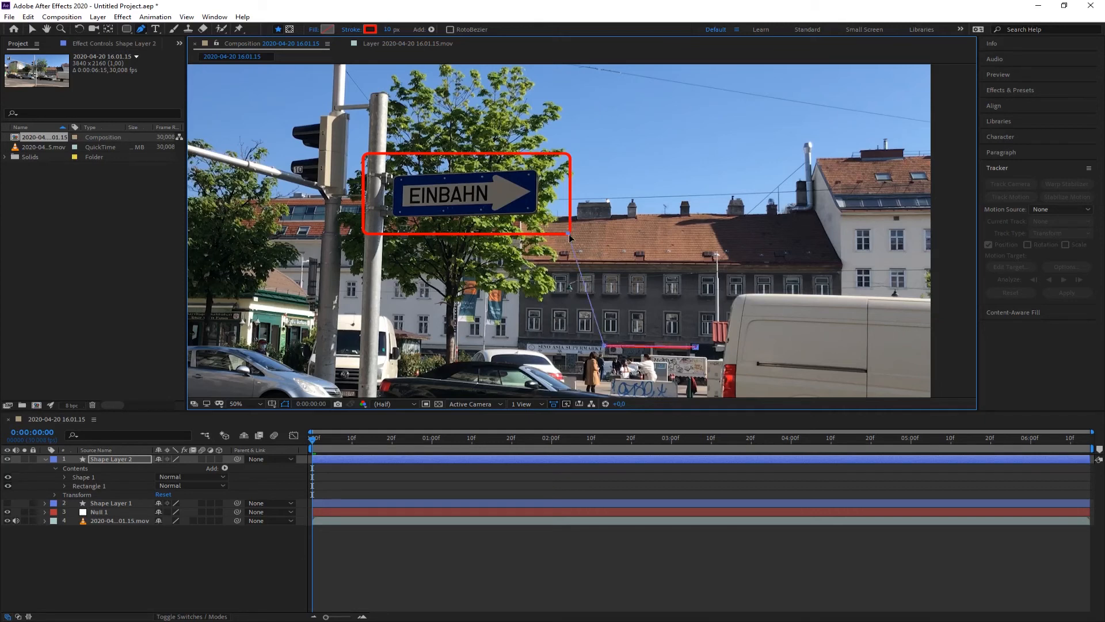
left_click(32, 29)
Move the pen path's two end points upward so the pointer line ends below the roofline.
left_click(696, 347)
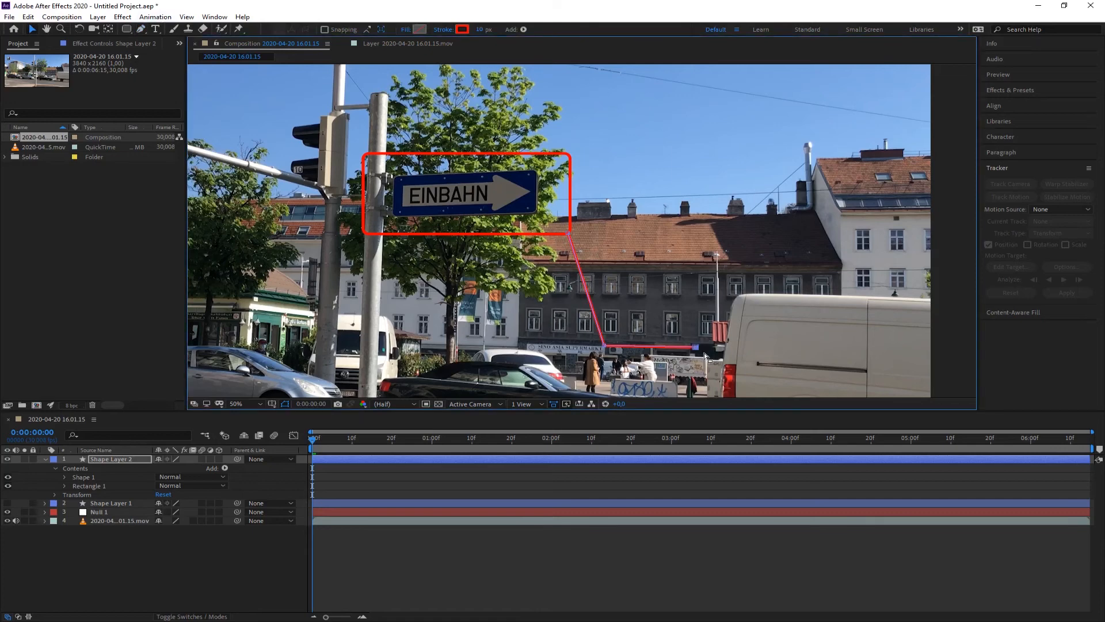
left_click_drag(696, 347, 775, 298)
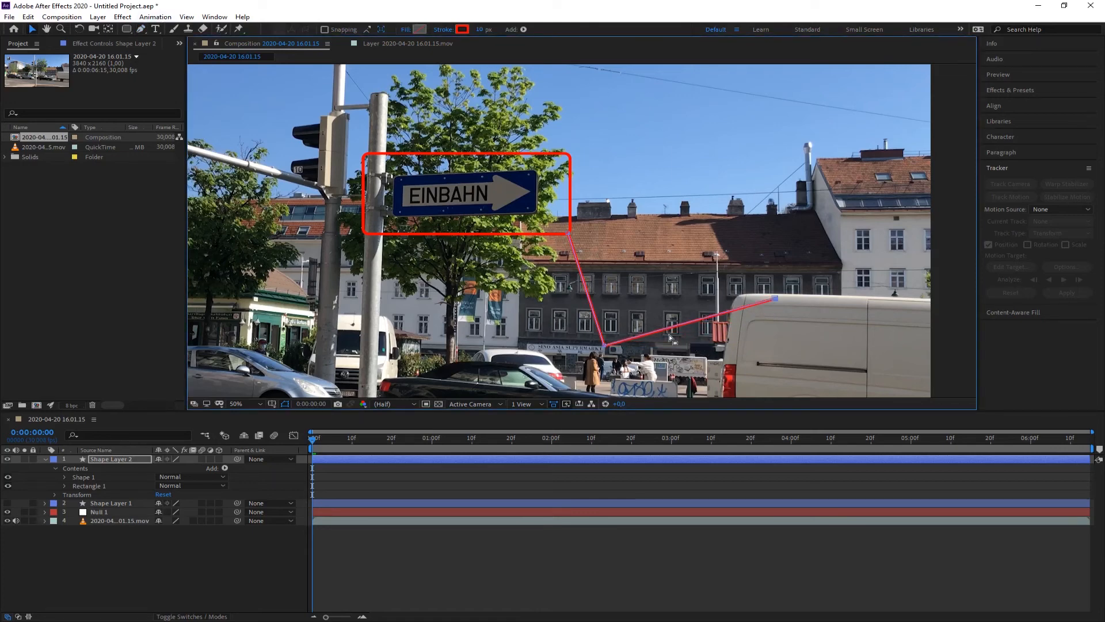
left_click_drag(603, 346, 676, 300)
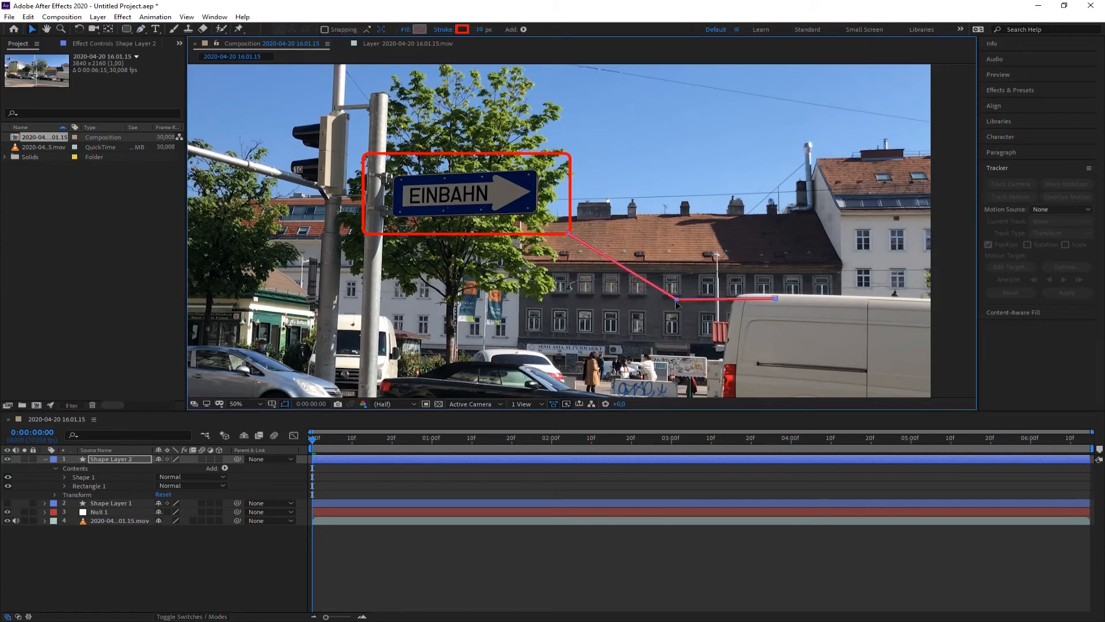
left_click(671, 327)
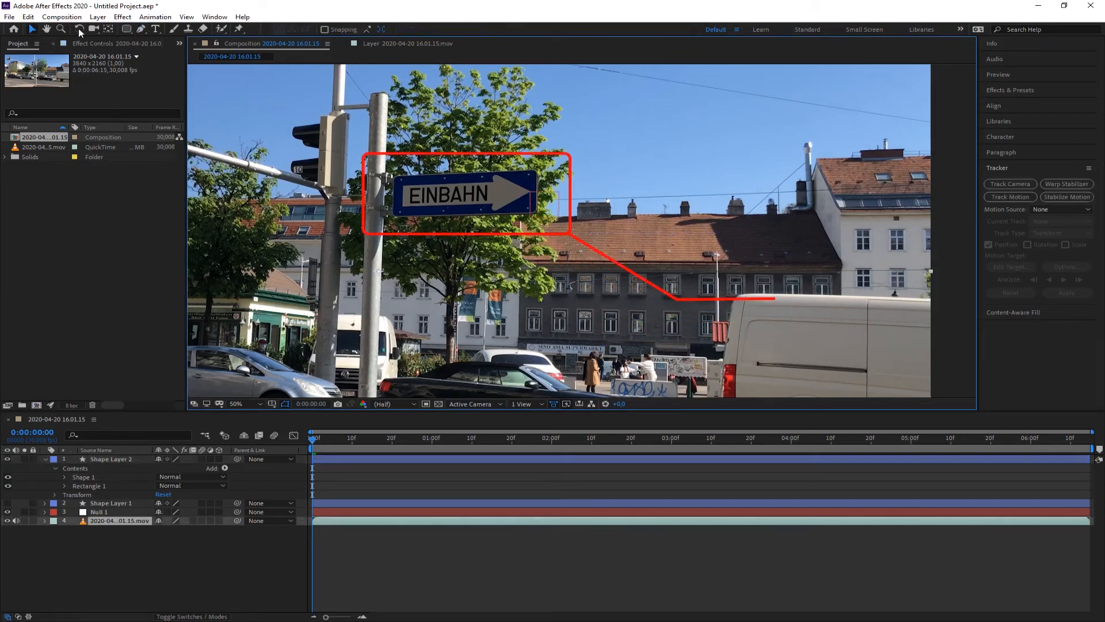
Add a text layer reading One Way Street at the end of the pointer line.
left_click(155, 28)
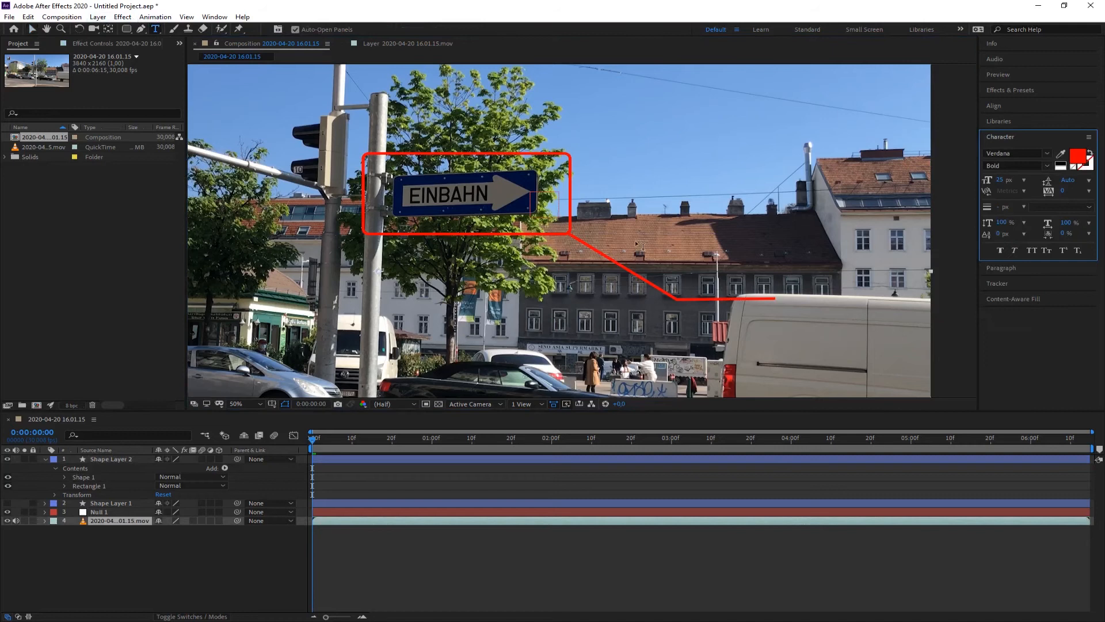
left_click(676, 278)
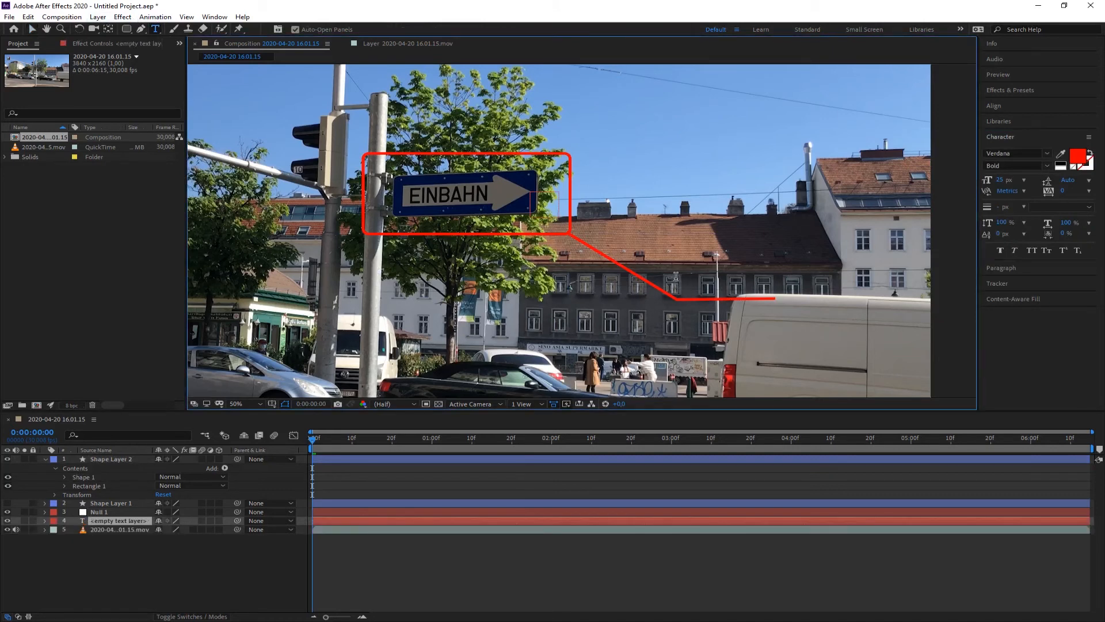
type("One Way Street")
left_click(32, 29)
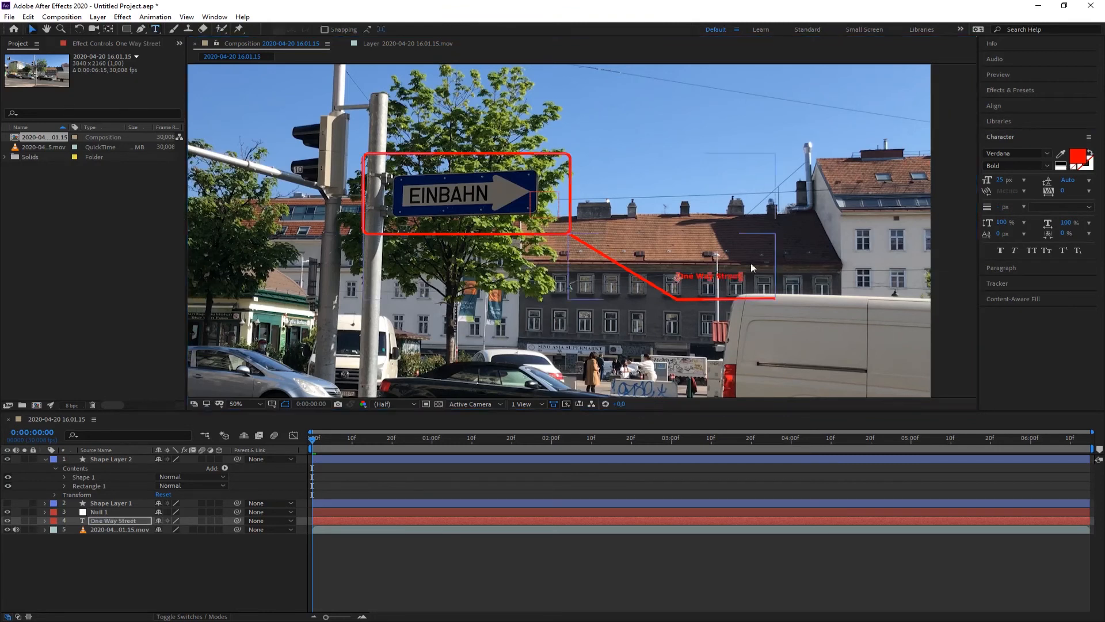
Adjust the size and placement of the One Way Street text above the pointer line.
left_click_drag(742, 273, 781, 289)
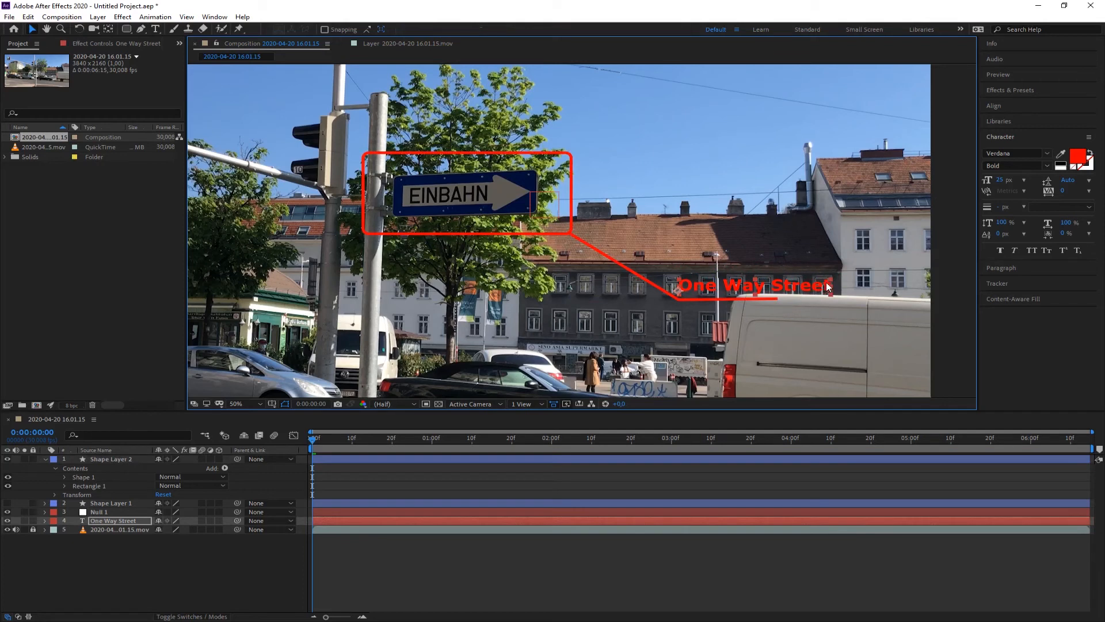
left_click_drag(828, 288, 783, 283)
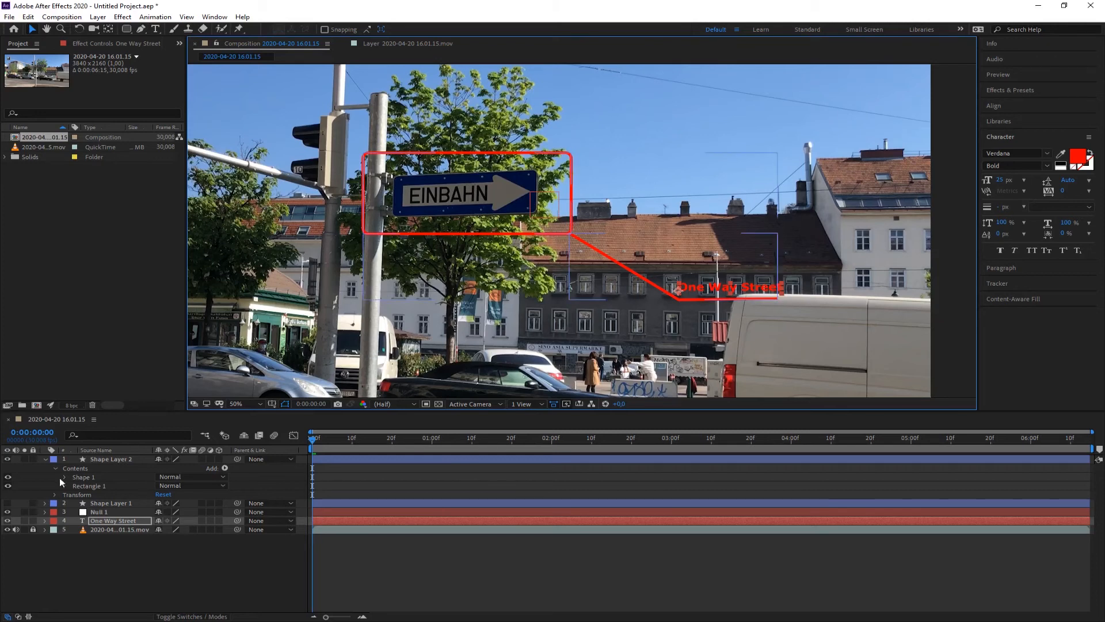
Parent the rounded-rectangle shape layer and the One Way Street text layer to Null 1.
left_click(46, 459)
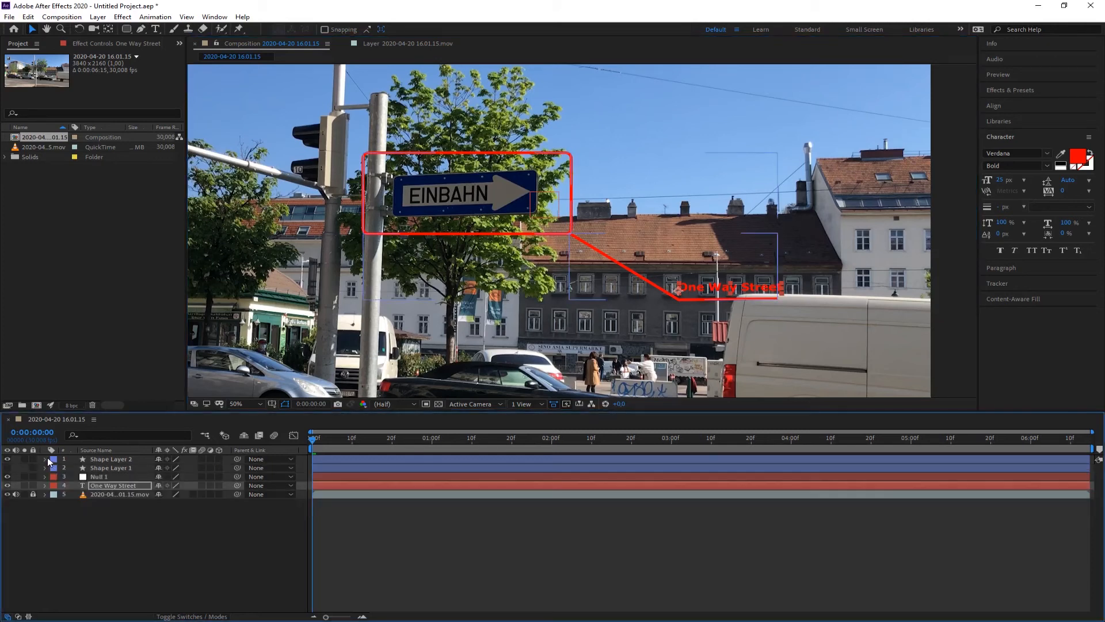
left_click(118, 460)
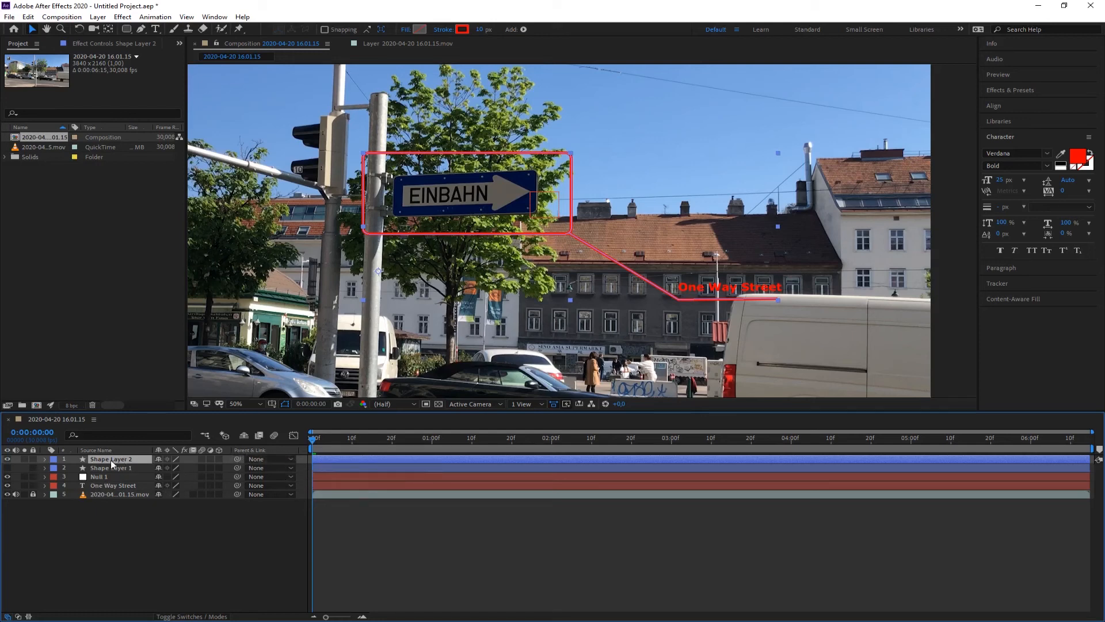
left_click(289, 459)
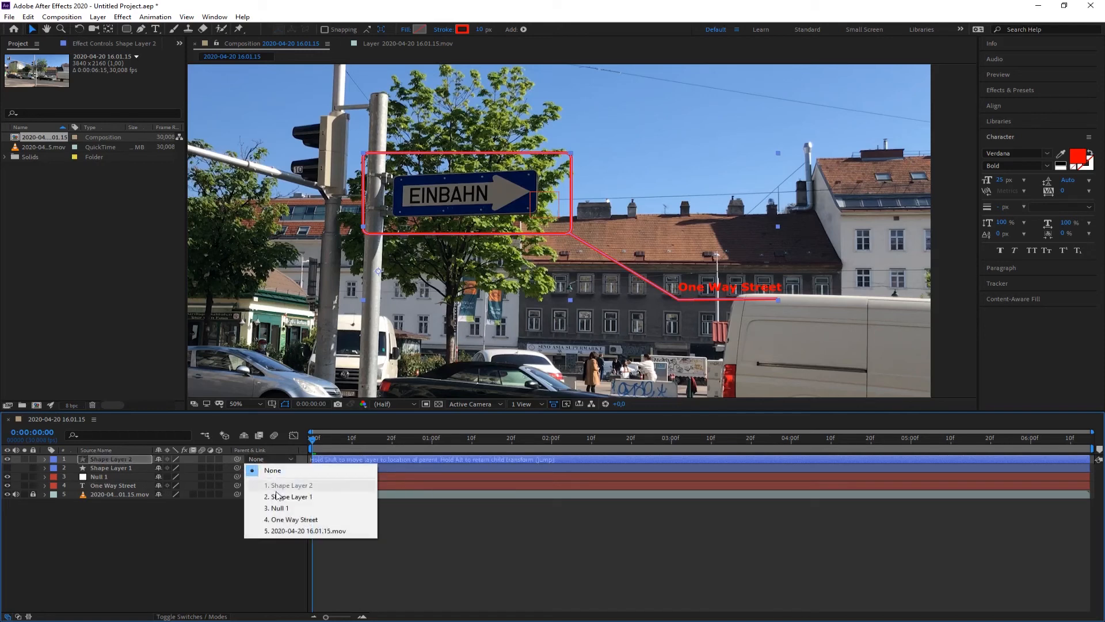
left_click(276, 510)
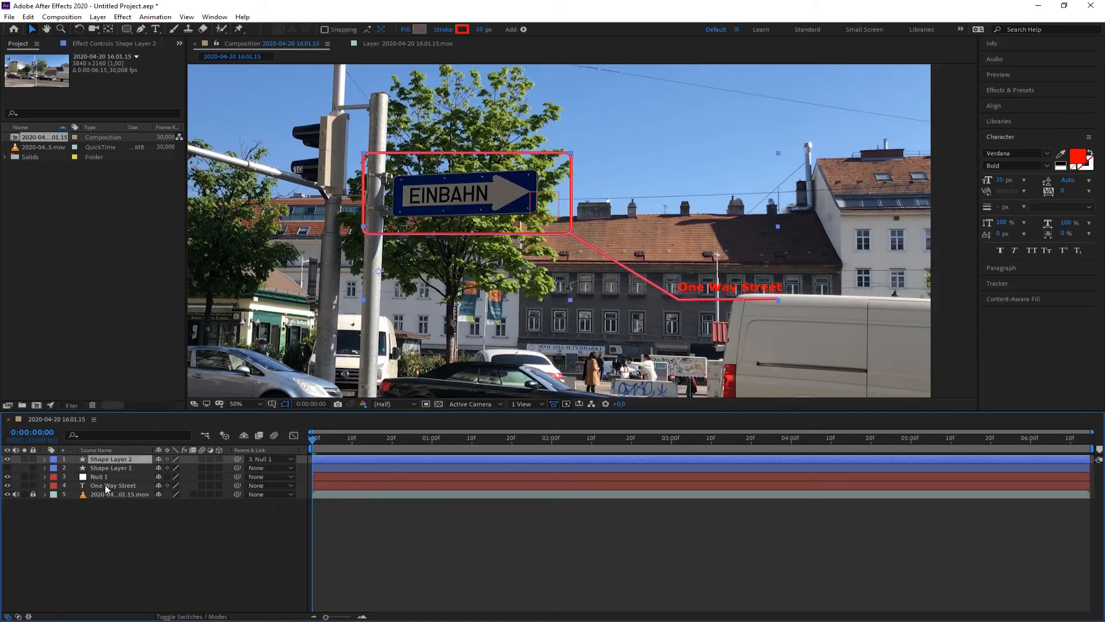
left_click(291, 485)
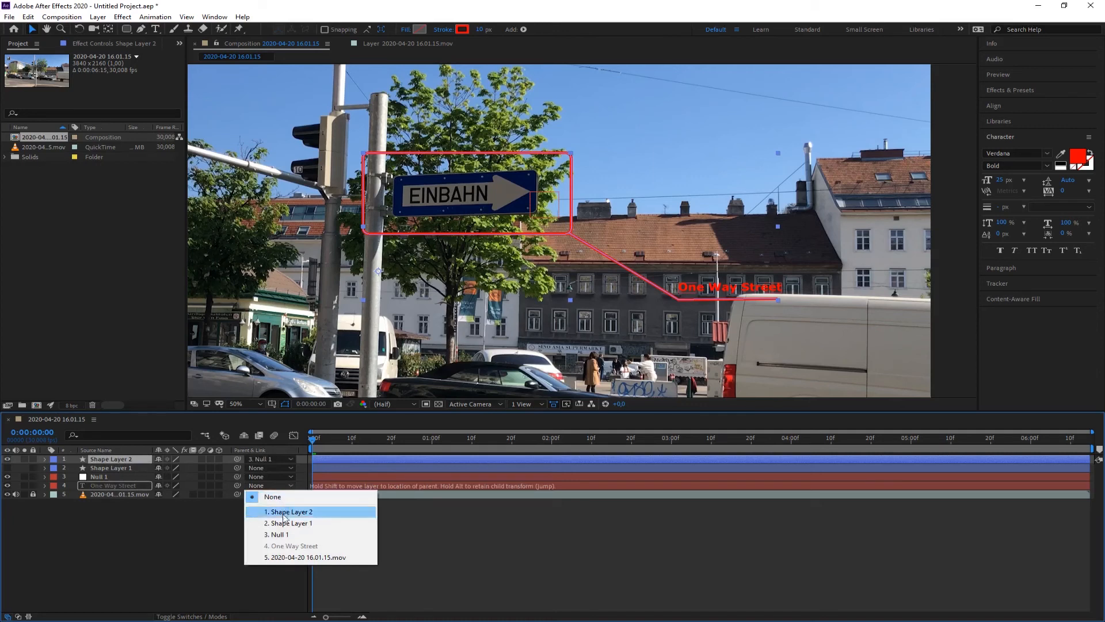
left_click(281, 533)
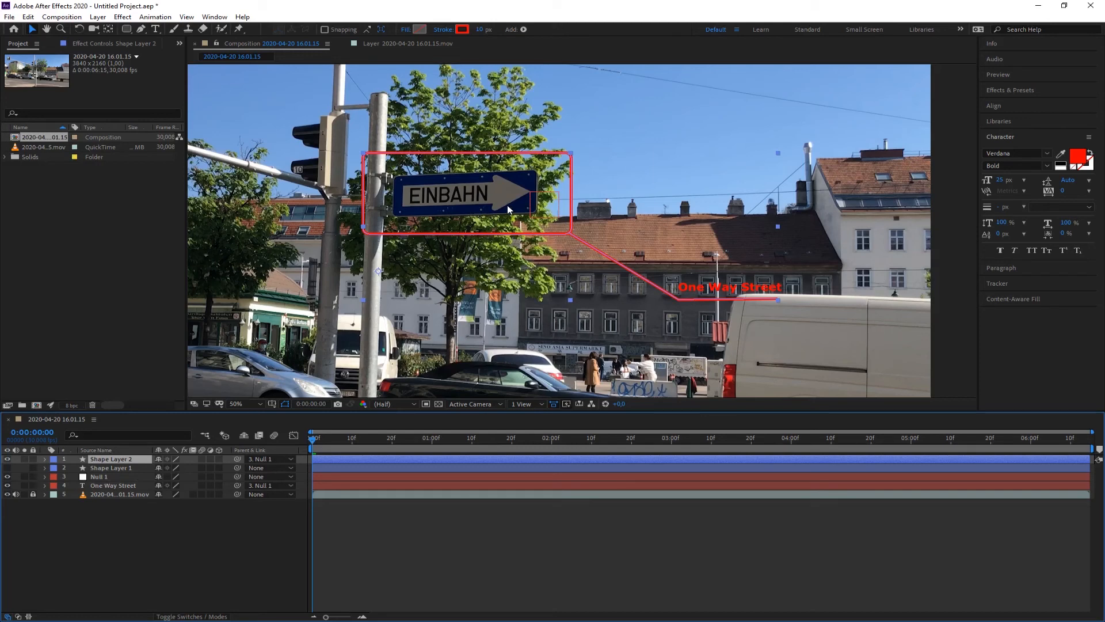
Play a preview of the composition from the start to check the callout follows the sign.
left_click(580, 312)
scroll(508, 312, "down", 1)
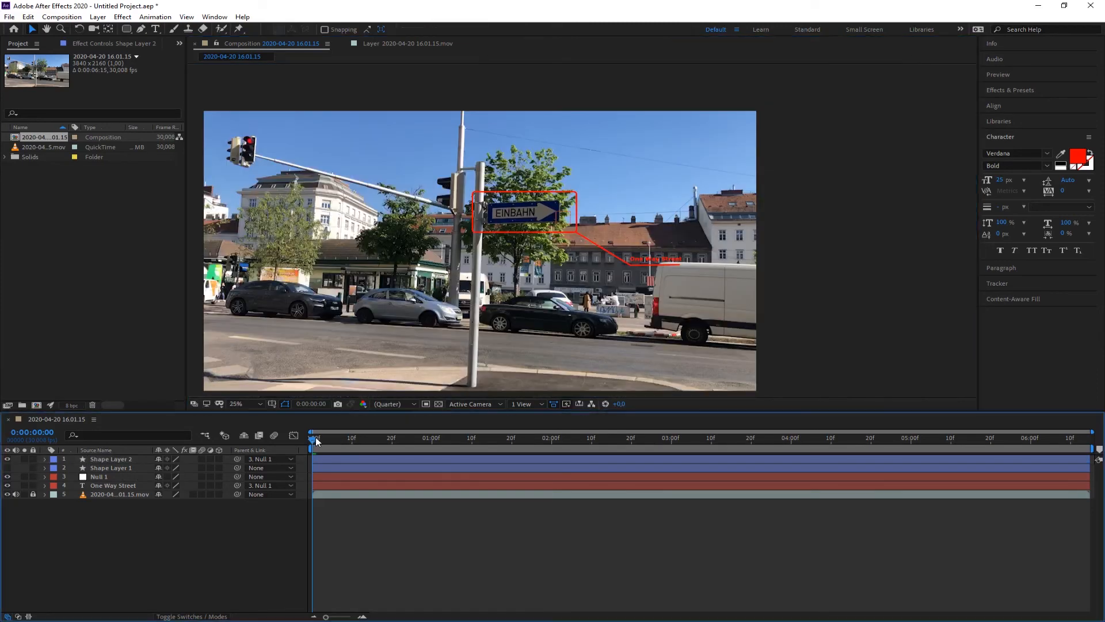
mouse_move(317, 438)
left_mouse_down()
mouse_move(855, 460)
mouse_move(305, 450)
left_mouse_up()
left_click(1001, 74)
left_click(1037, 89)
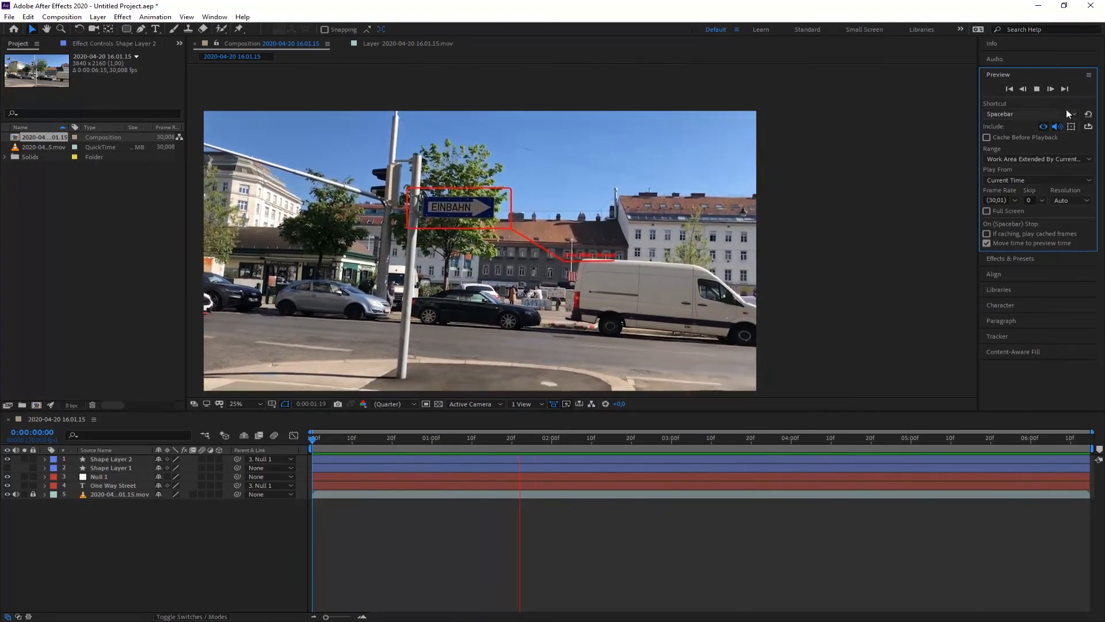
left_click(1037, 89)
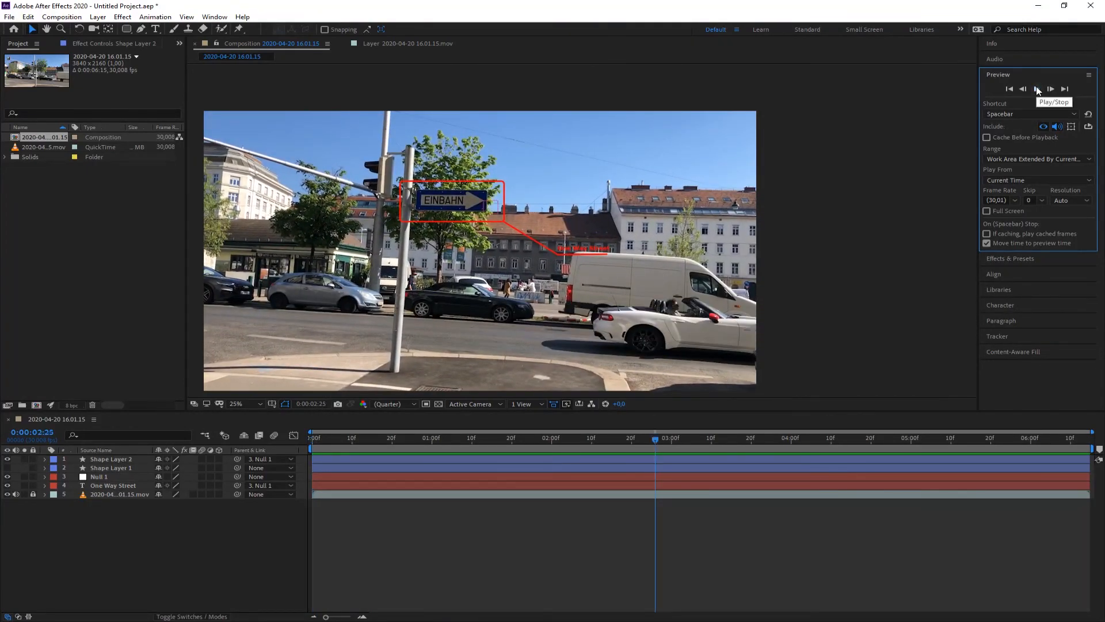